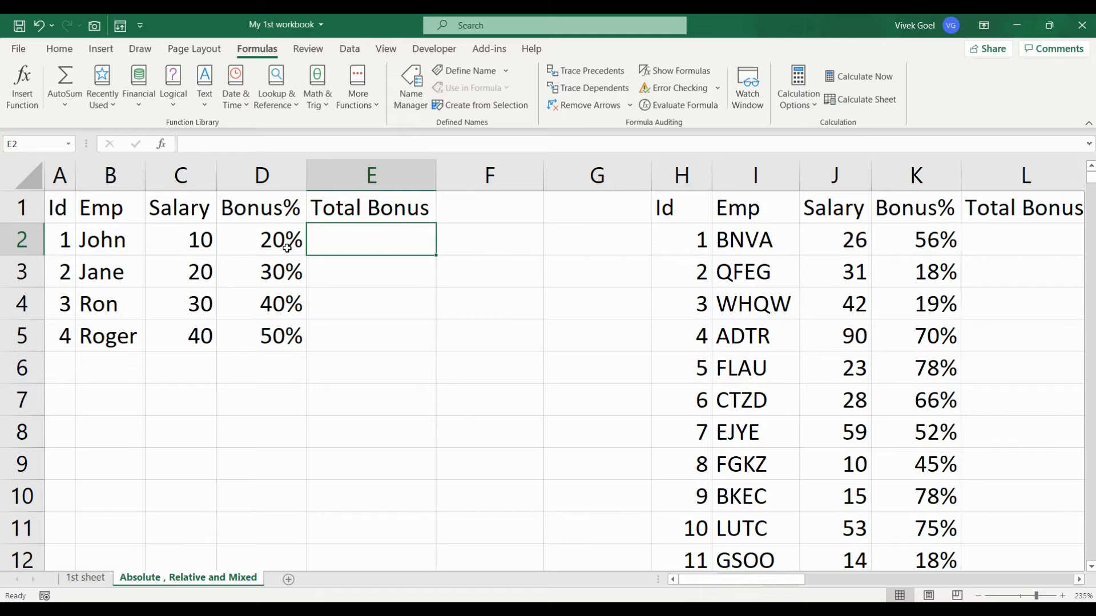
Calculate the first employee's total bonus in E2 with the formula =C2*D2.
type("=")
key("Left")
key("Left")
type("*")
key("Left")
key("Return")
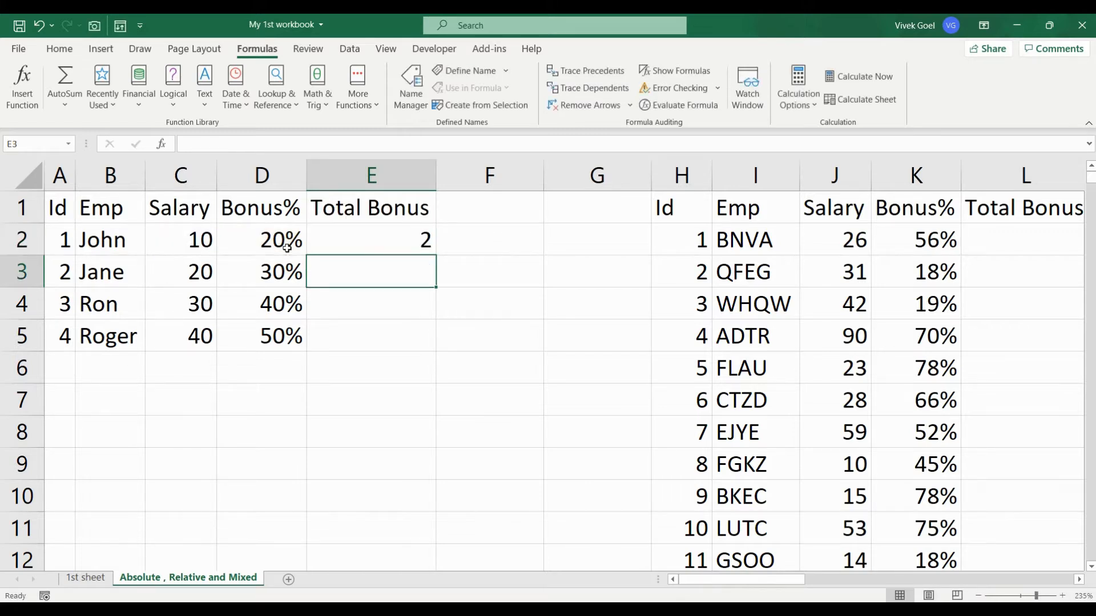
Calculate the second employee's total bonus in E3 with the formula =C3*D3.
type("=")
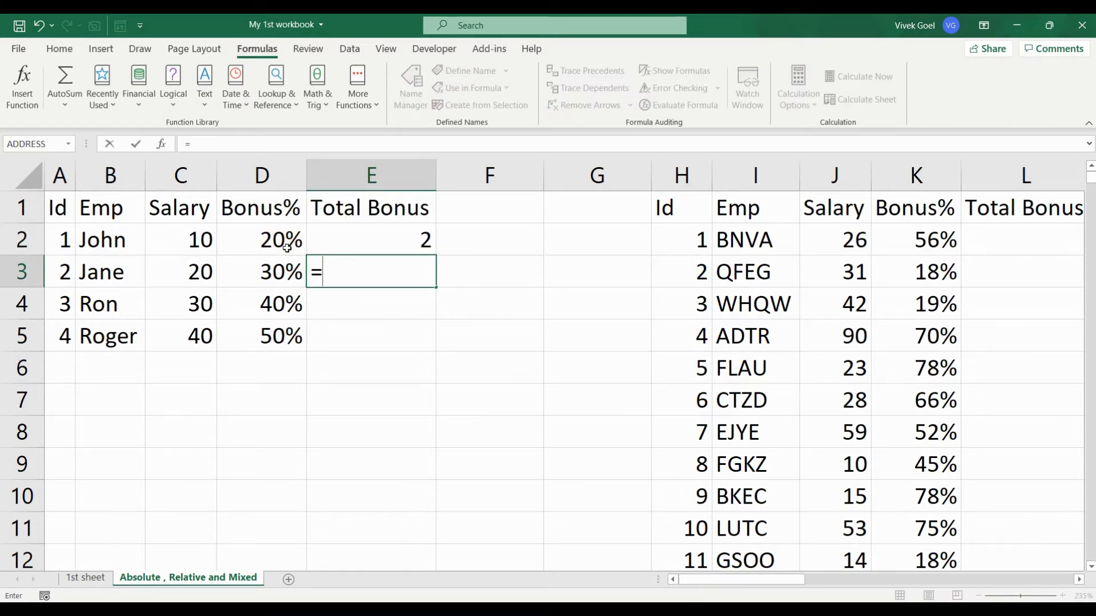
key("Left")
key("Left")
type("*")
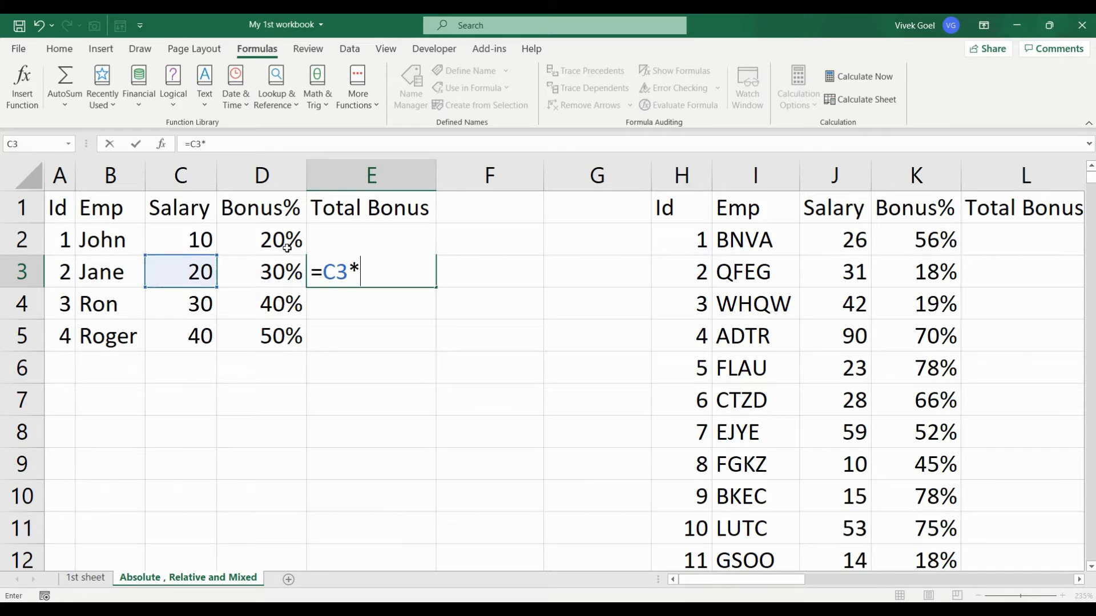
key("Left")
key("Return")
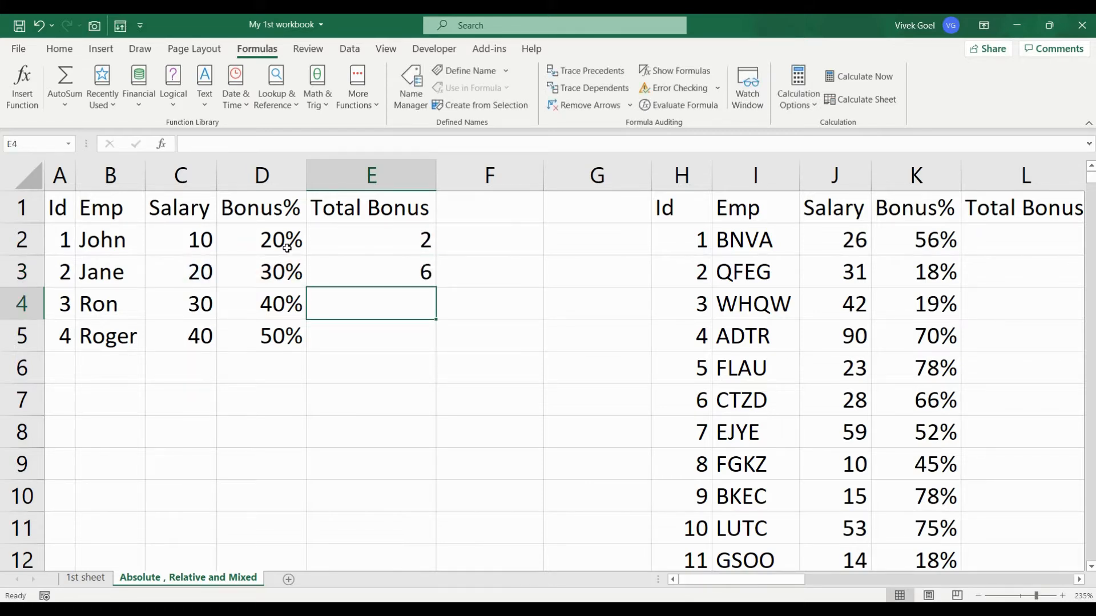
Calculate the third employee's total bonus in E4 with the formula =C4*D4.
type("=")
key("Left")
key("Left")
type("*")
key("Left")
key("Return")
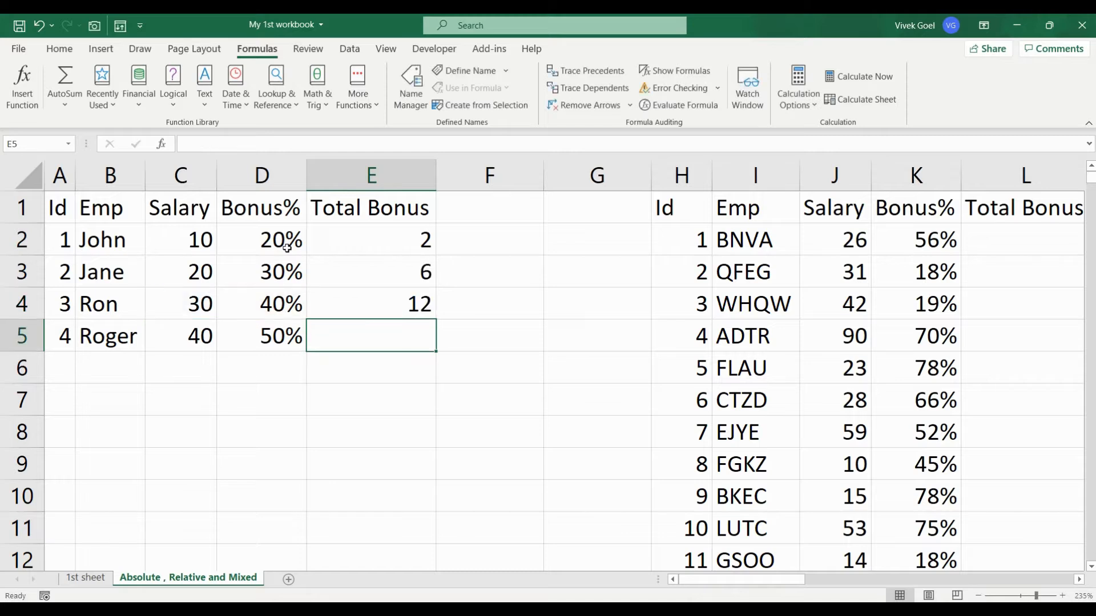
Calculate the fourth employee's total bonus in E5 with the formula =C5*D5.
type("=")
key("Left")
key("Left")
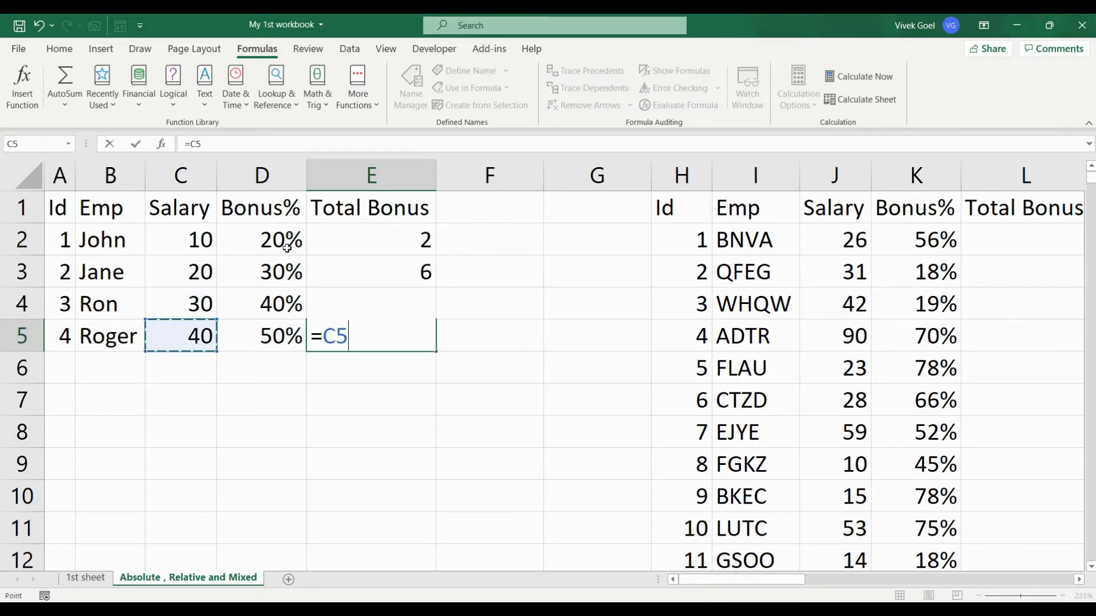
type("*")
key("Left")
key("Return")
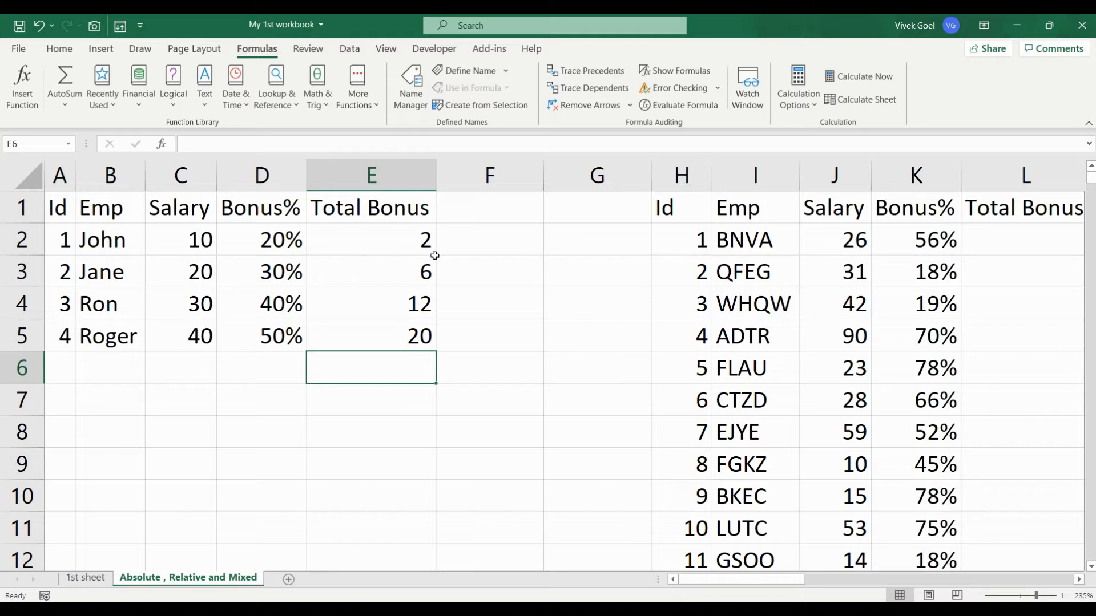
Examine the longer employee table in columns H to L, including how many entries the Id column holds.
left_click(681, 252)
key("Right")
key("Right")
key("Right")
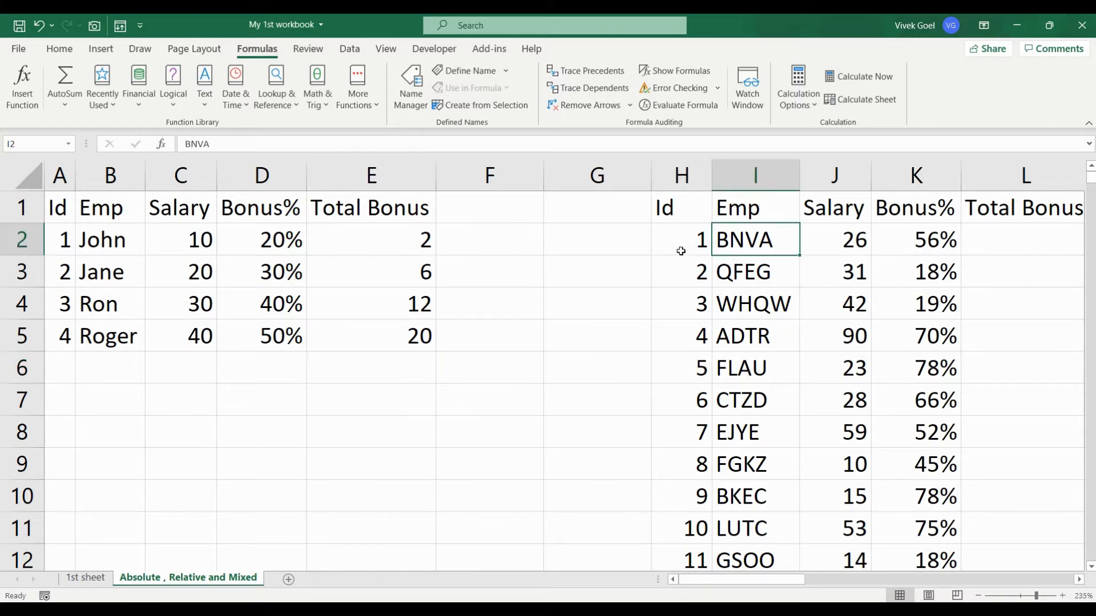
key("Right")
key("Right")
key("Left")
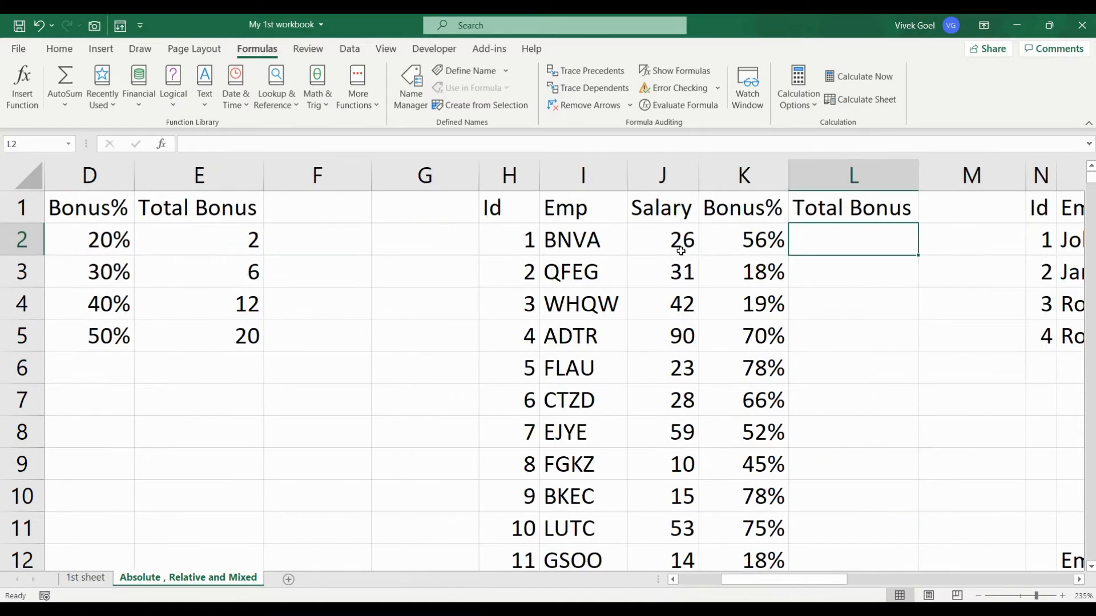
left_click(525, 171)
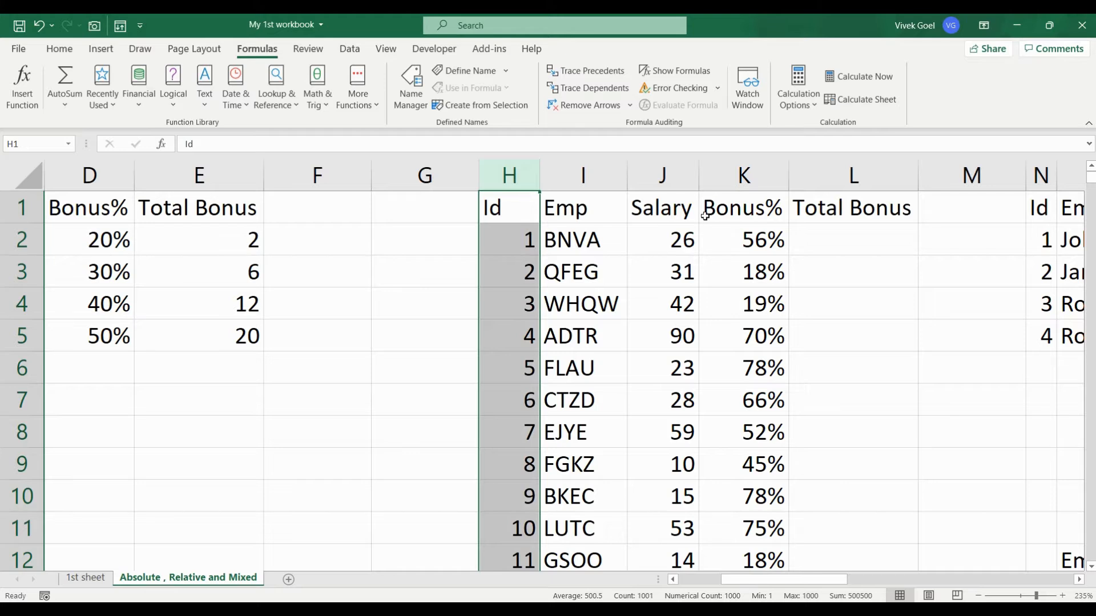
Calculate the first total bonus of the longer table in L2 with the formula =J2*K2.
left_click(805, 241)
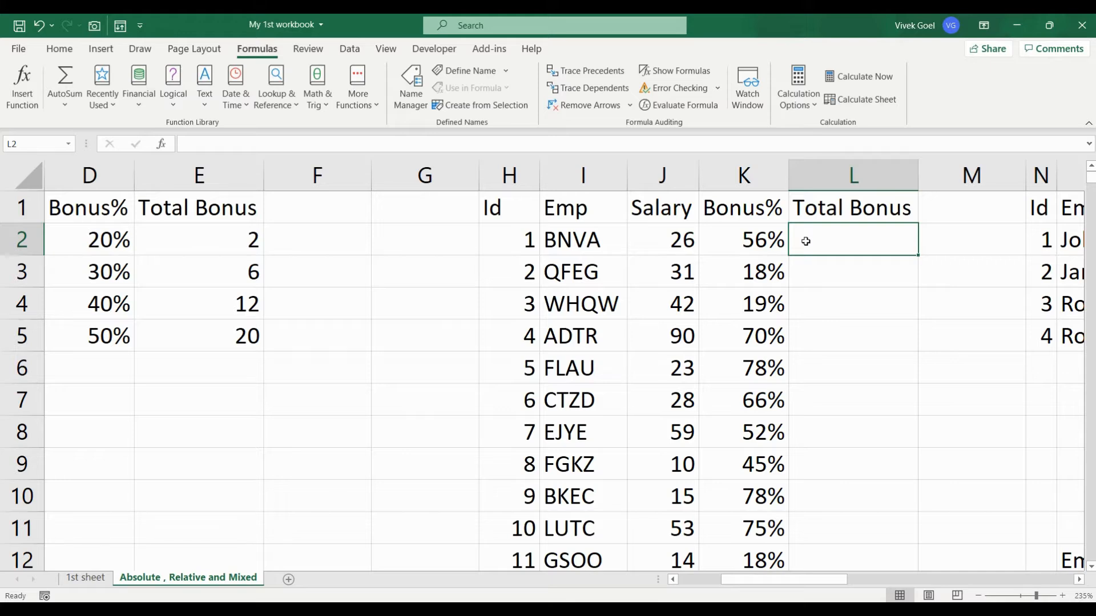
type("=")
key("Left")
key("Left")
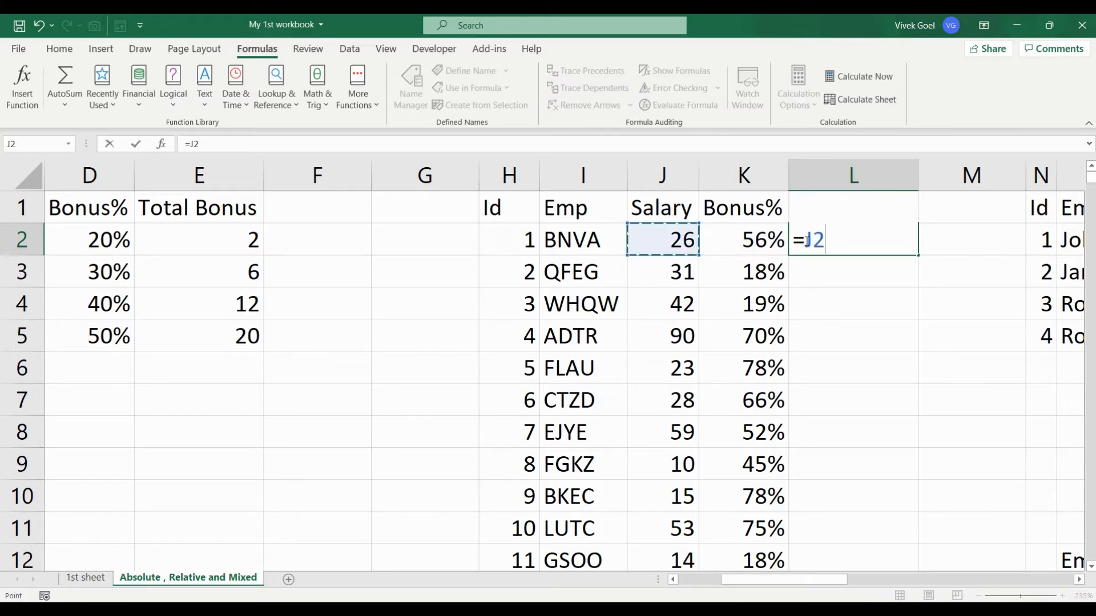
type("*")
key("Left")
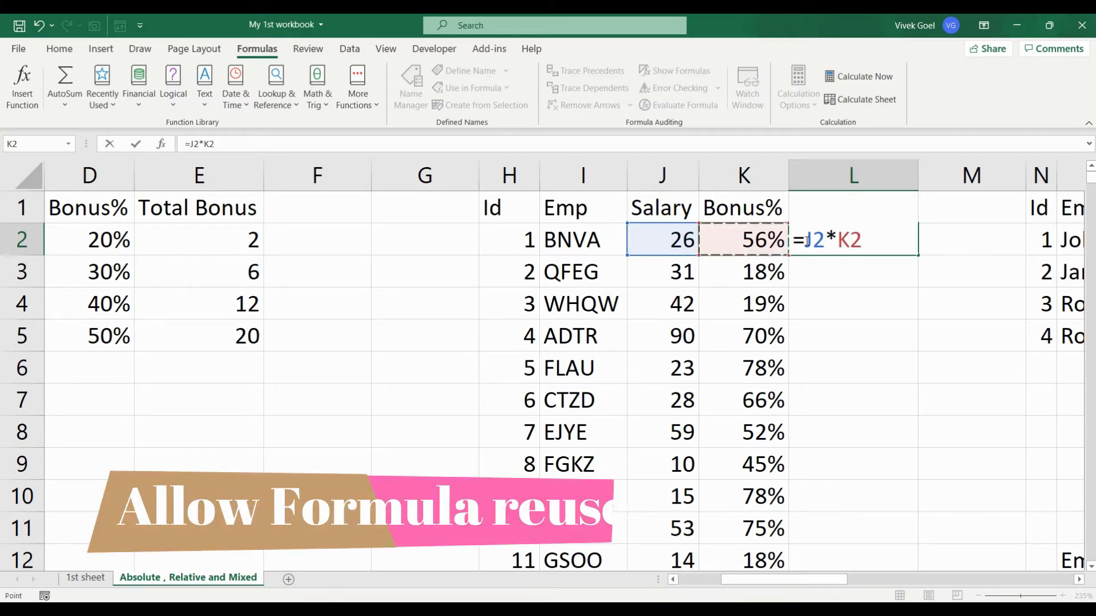
key("Return")
Check the formula in L2 and fill it down the whole Total Bonus column of the longer table.
left_click(805, 241)
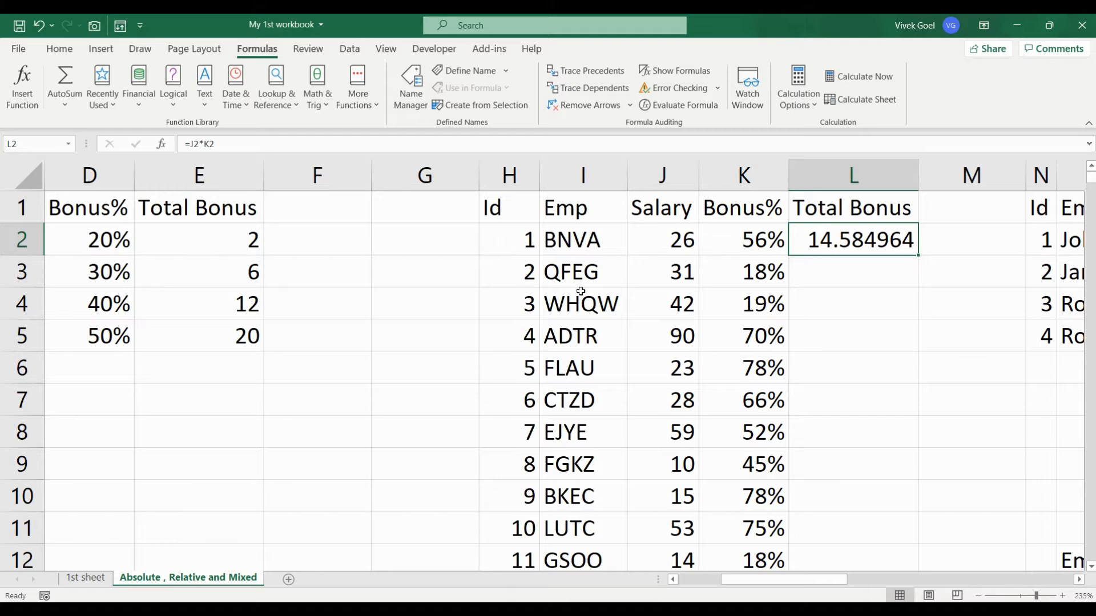
left_click(242, 146)
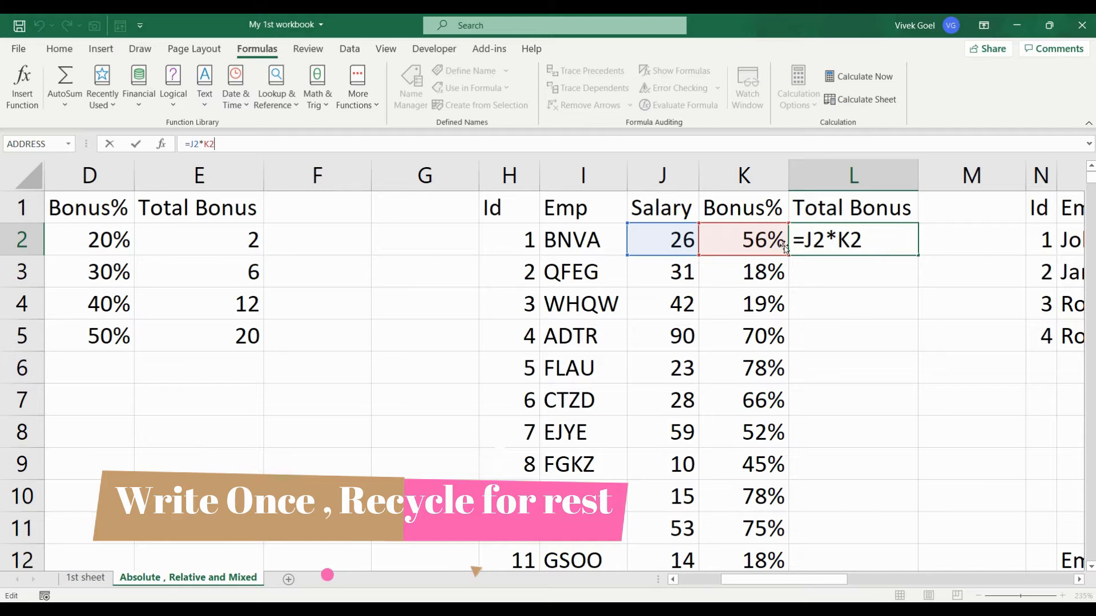
key("Return")
left_click(901, 243)
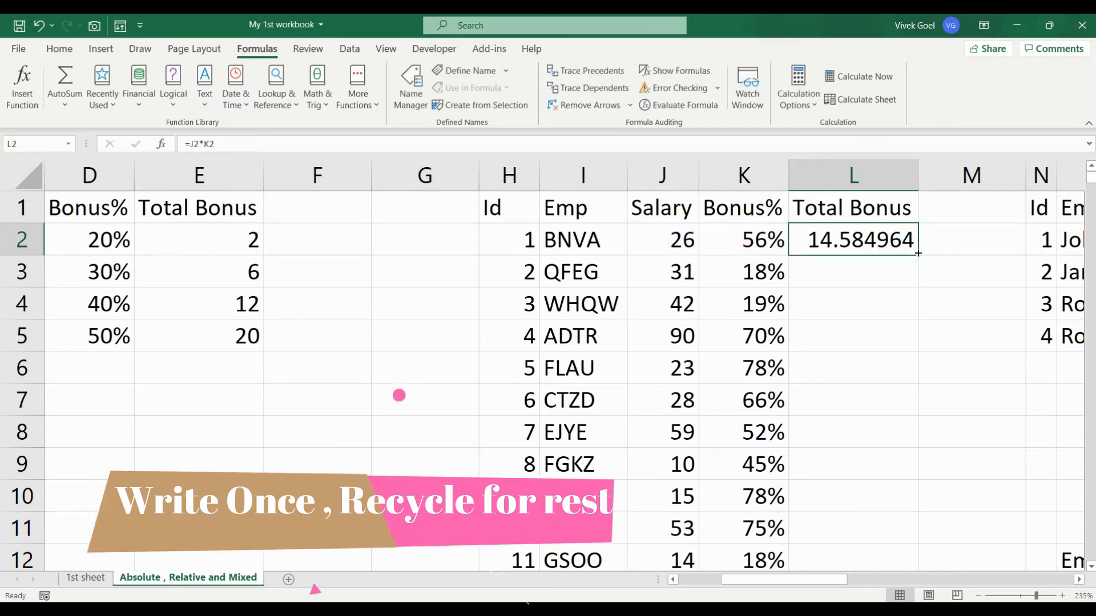
double_click(919, 255)
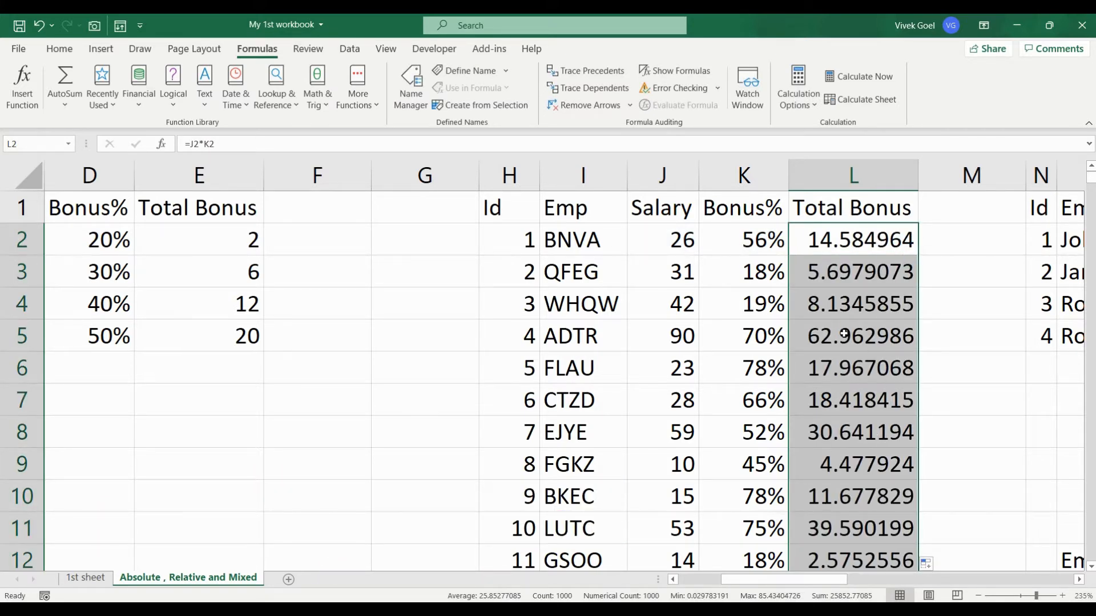
Inspect the cell references in the Total Bonus formulas of L2, L3, L4, L5 and L8.
left_click(826, 239)
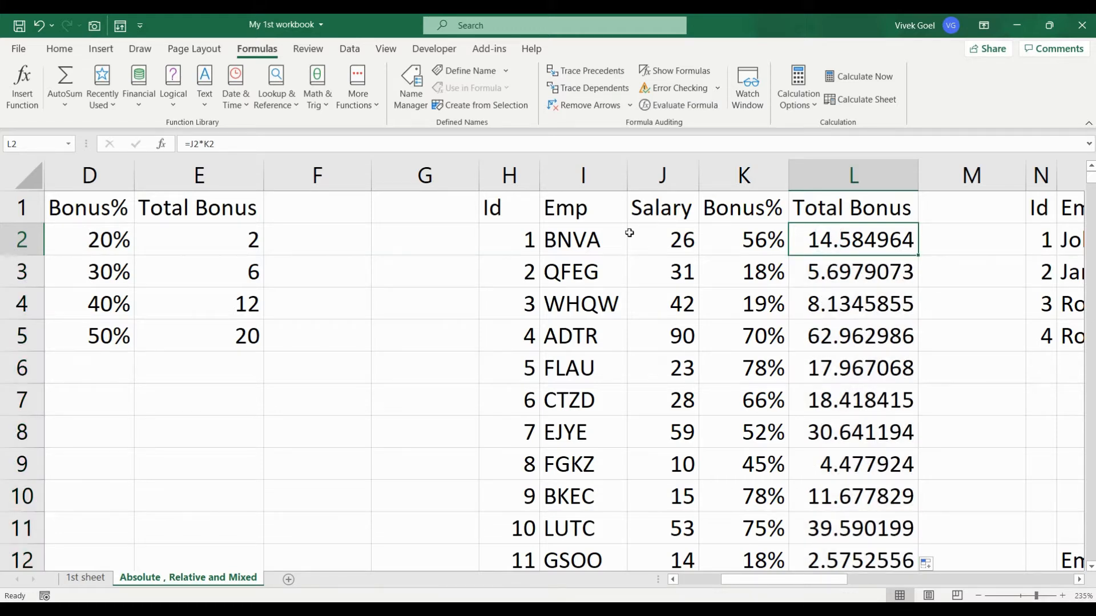
left_click(341, 145)
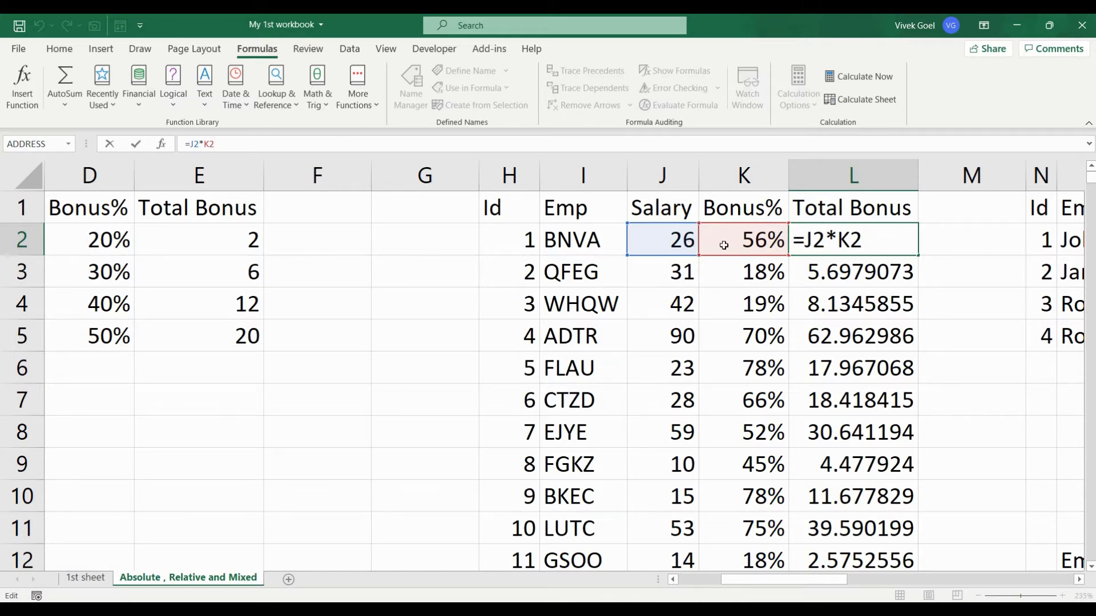
left_click(829, 269)
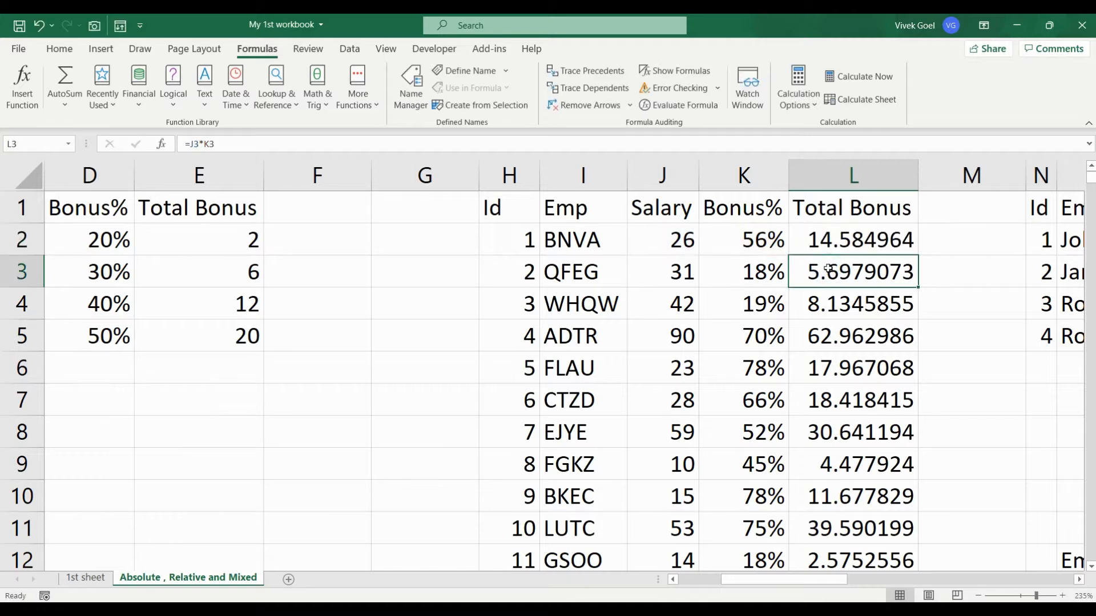
left_click(266, 144)
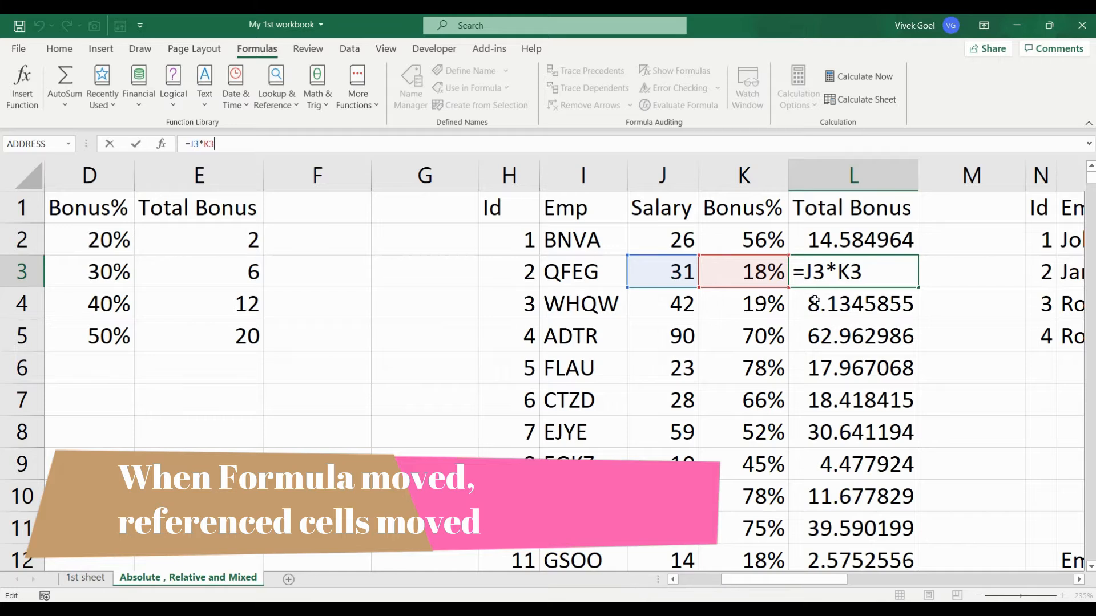
left_click(818, 301)
left_click(264, 144)
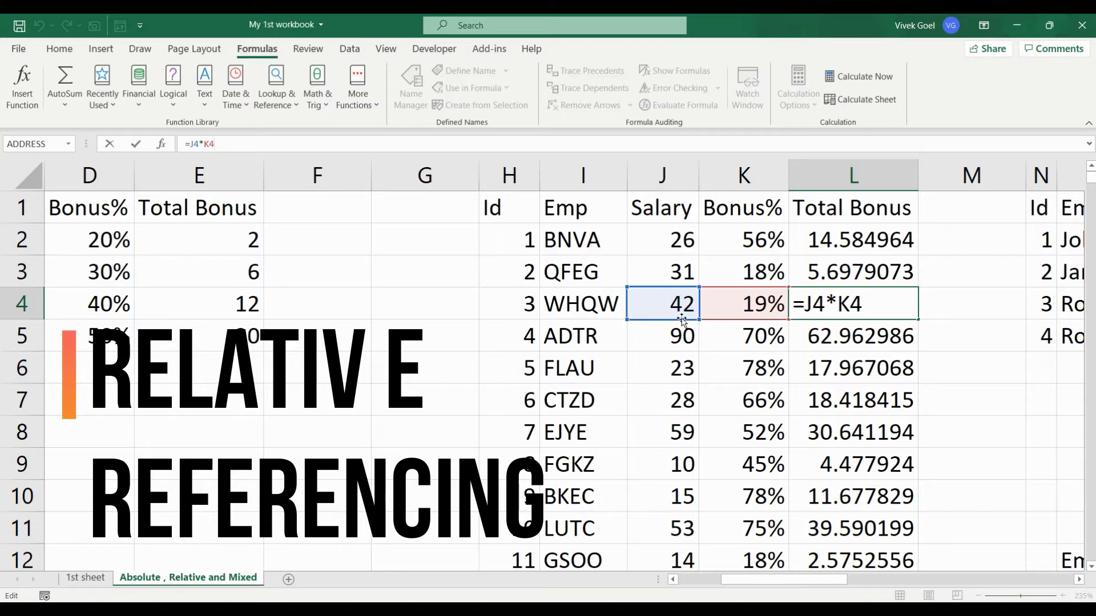
key("Return")
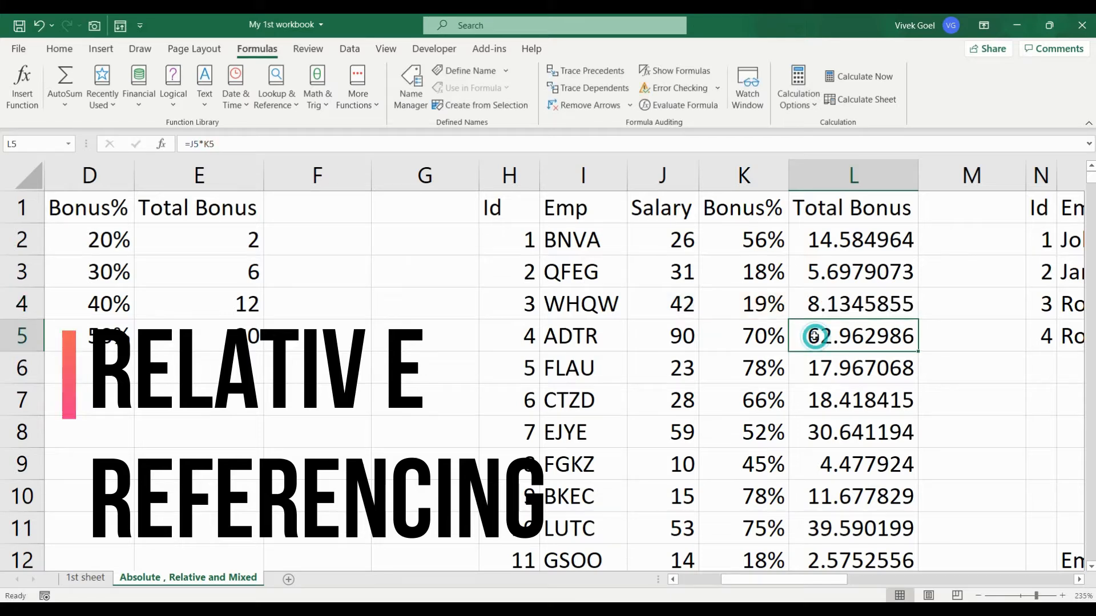
left_click(380, 145)
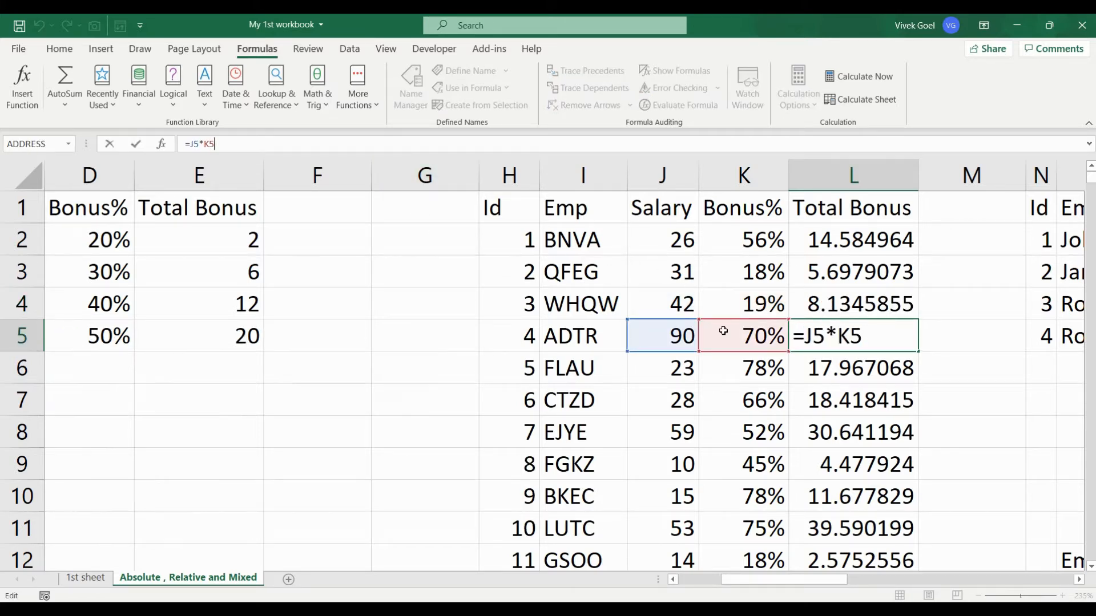
left_click(841, 422)
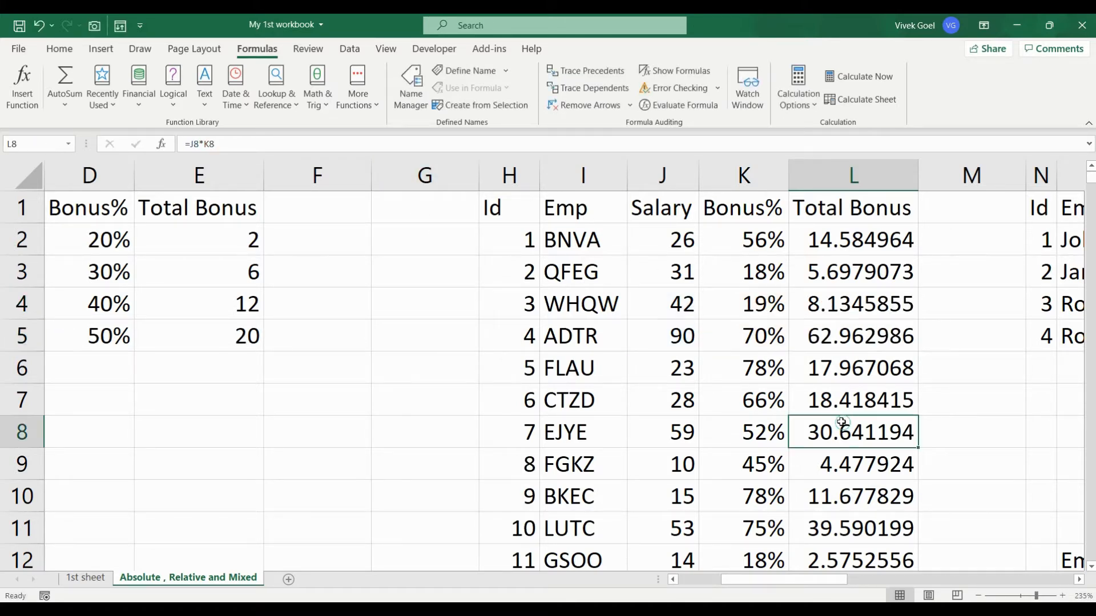
left_click(258, 144)
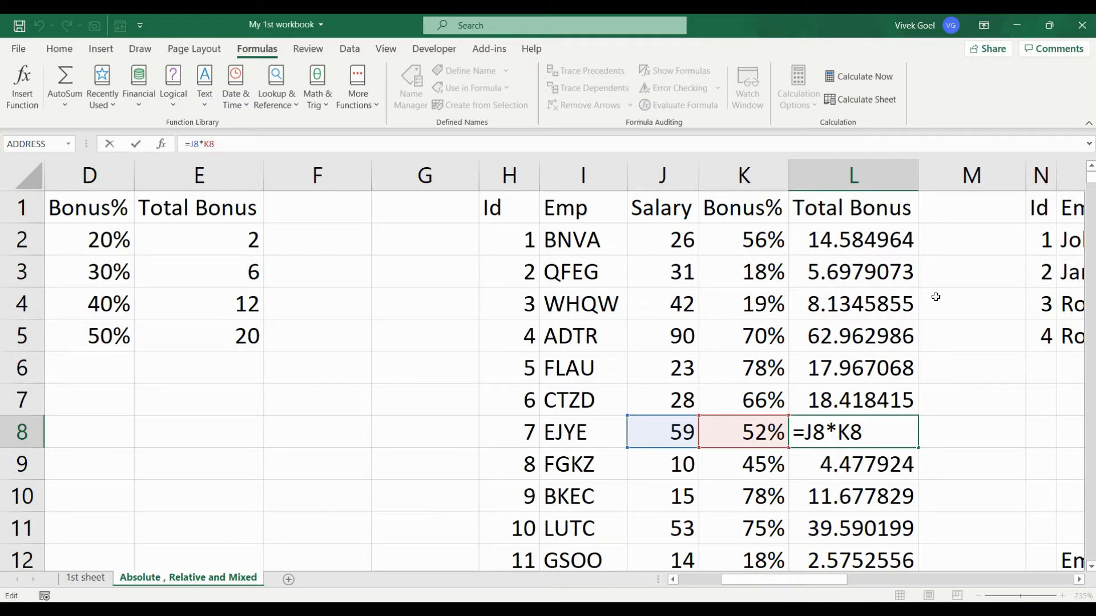
Examine the salary table in columns N to Q and the shared Bonus% value in S2.
left_click(959, 281)
key("Right")
key("Right")
key("Right")
key("Right")
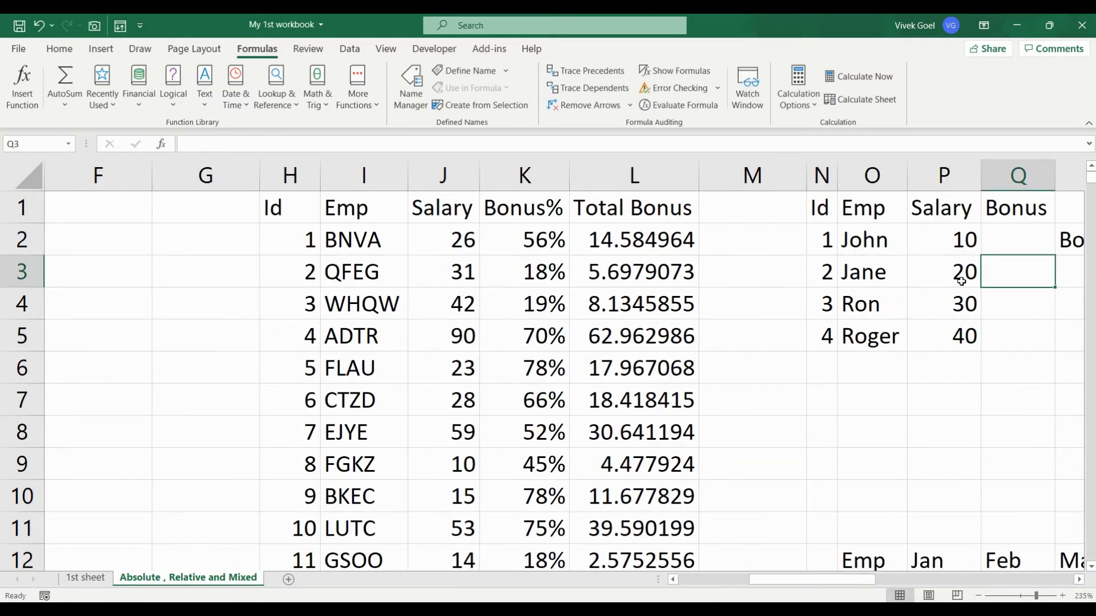
key("Right")
key("Right")
key("Right")
key("Left")
key("Up")
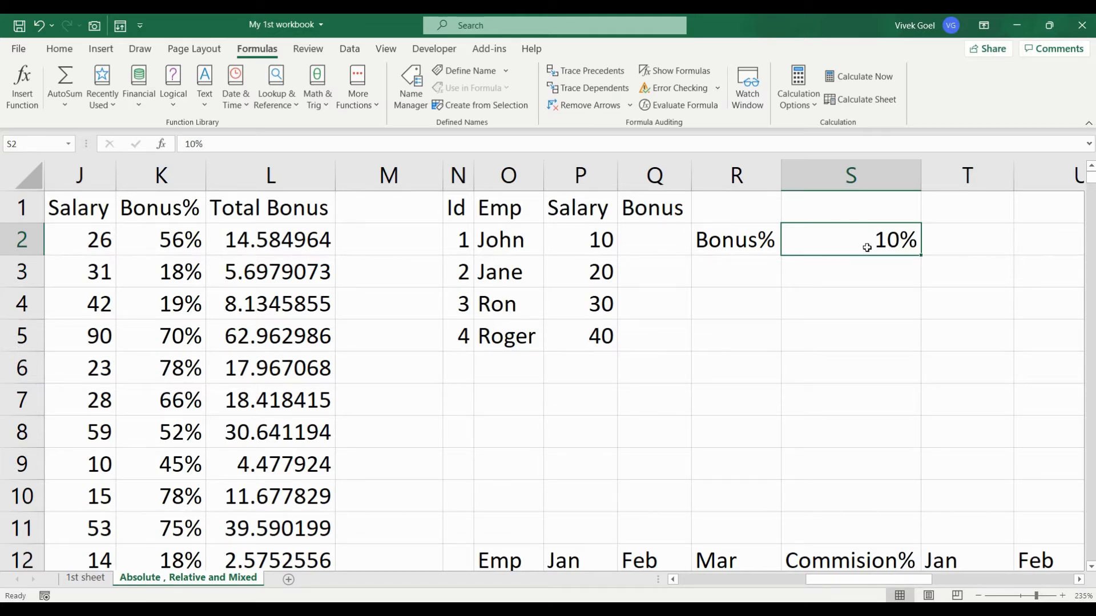
scroll(865, 246, "up", 2)
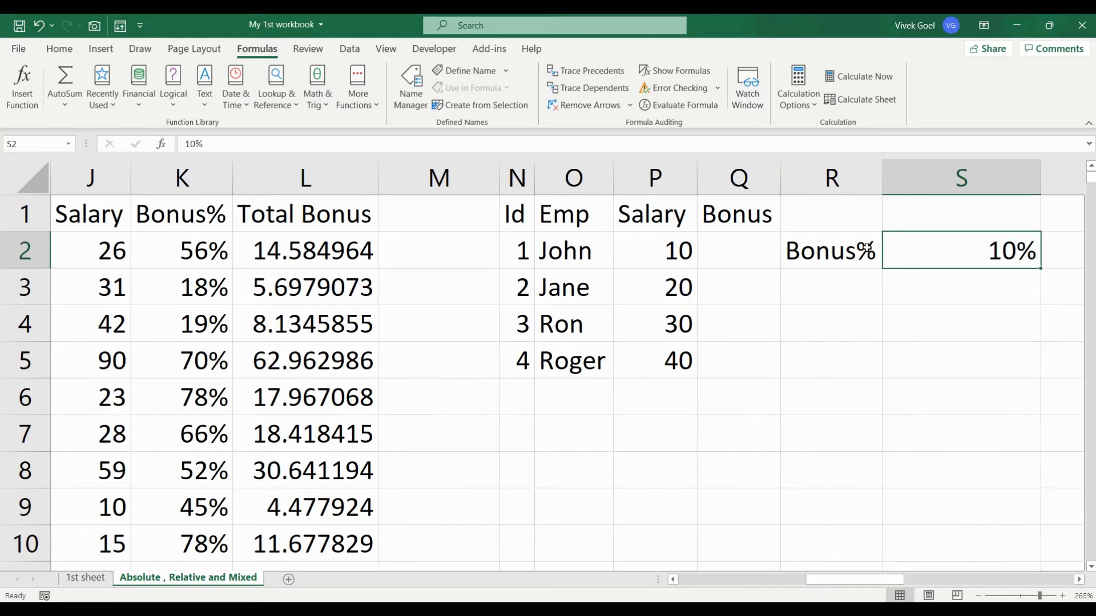
Enter the bonus formula =P2*S2 in Q2 and fill it down to Q5.
left_click(769, 254)
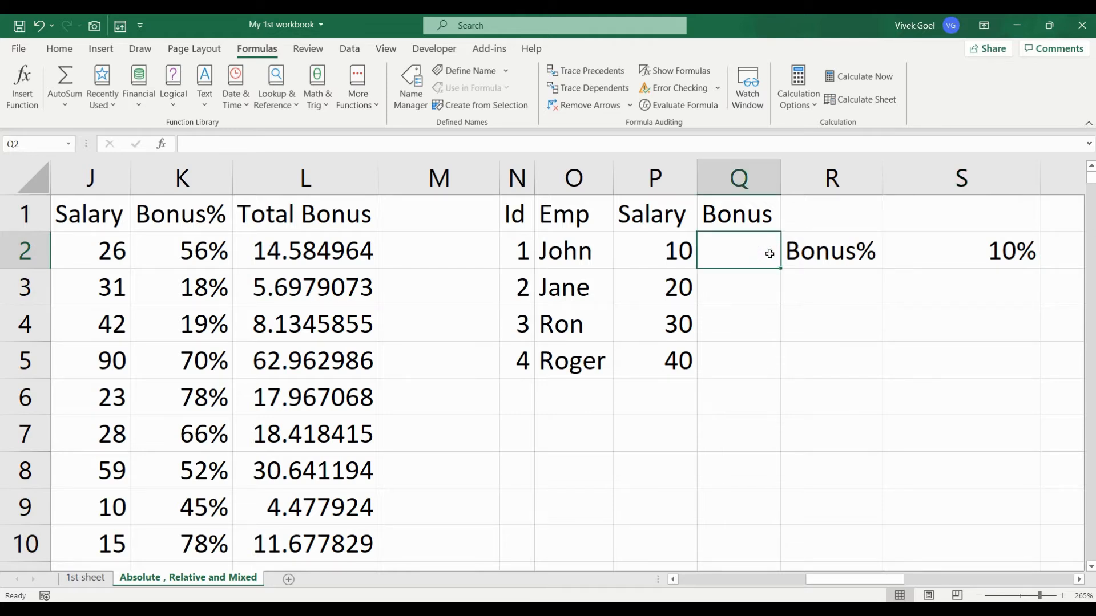
type("=")
key("Left")
type("*")
key("Right")
key("Right")
key("Return")
left_click(771, 254)
left_click_drag(782, 269, 785, 384)
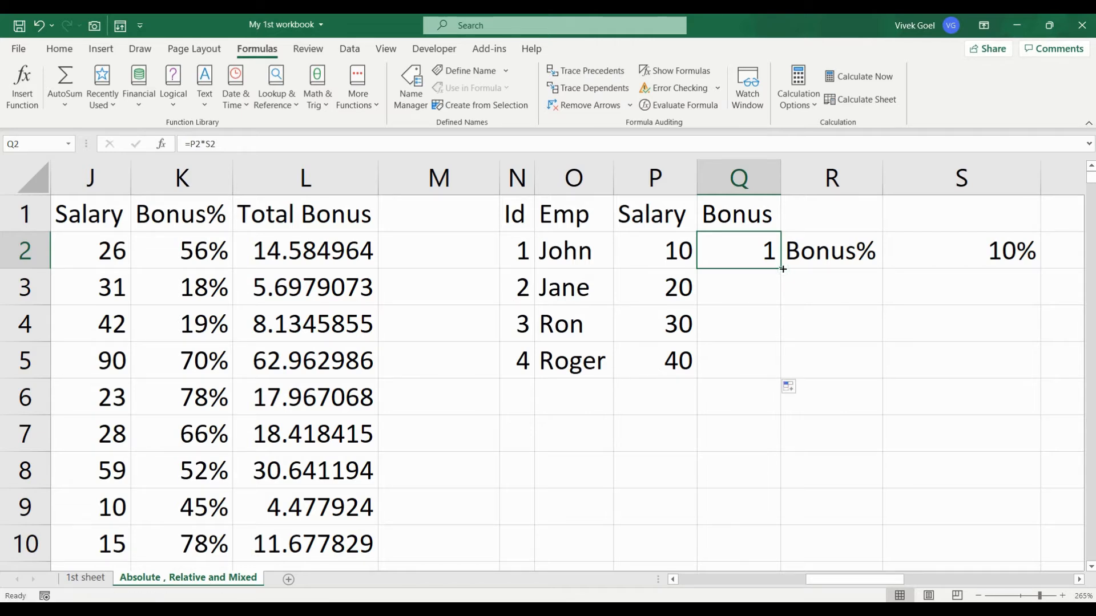
Inspect which cells the filled bonus formulas in Q3 and Q4 refer to.
left_click(760, 289)
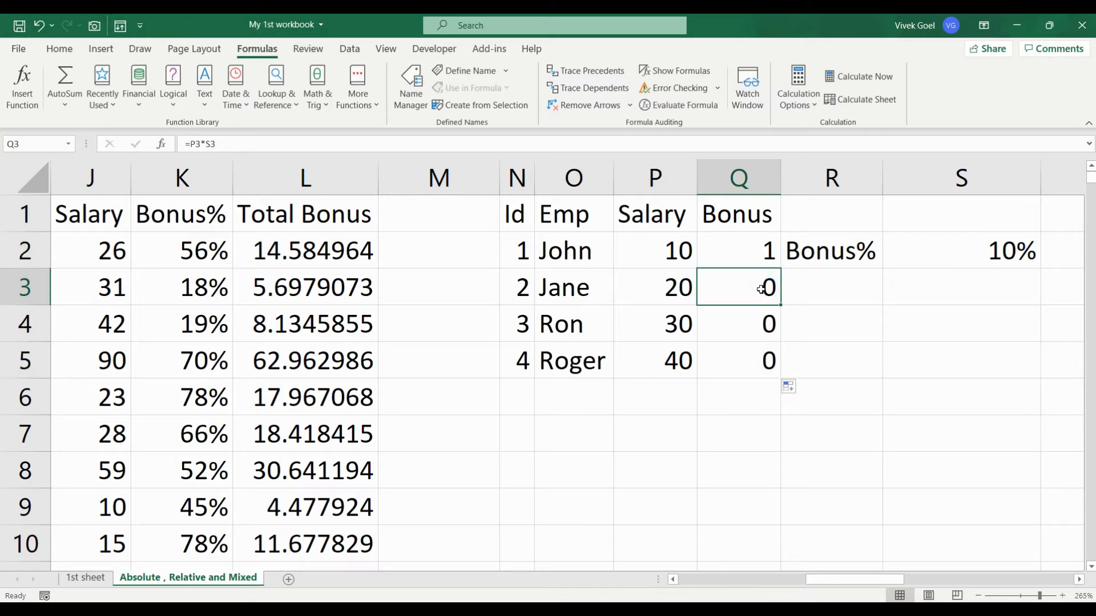
left_click(265, 142)
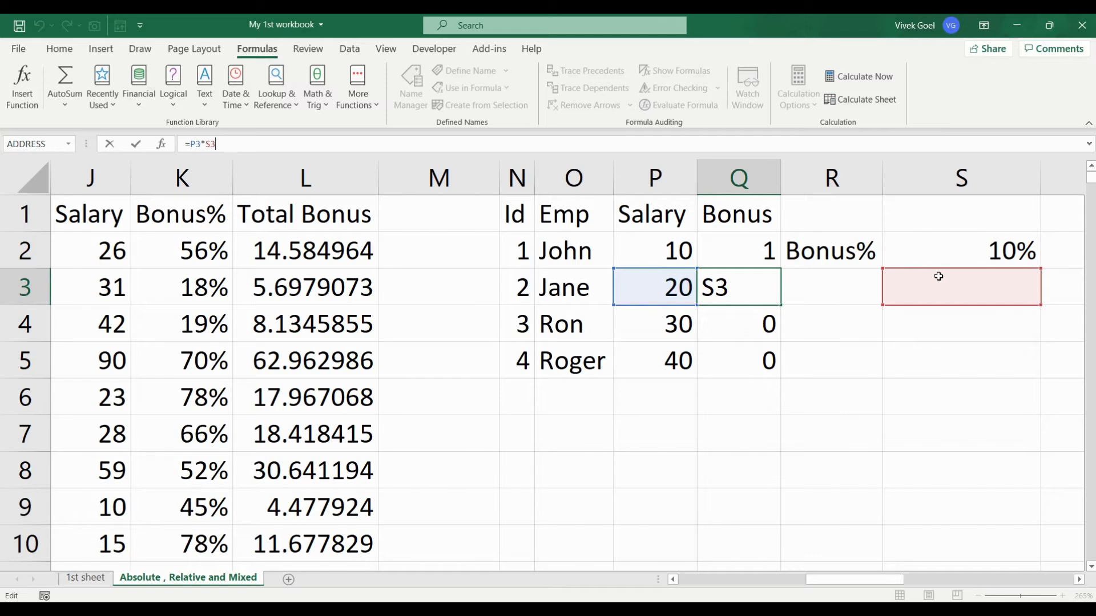
key("Return")
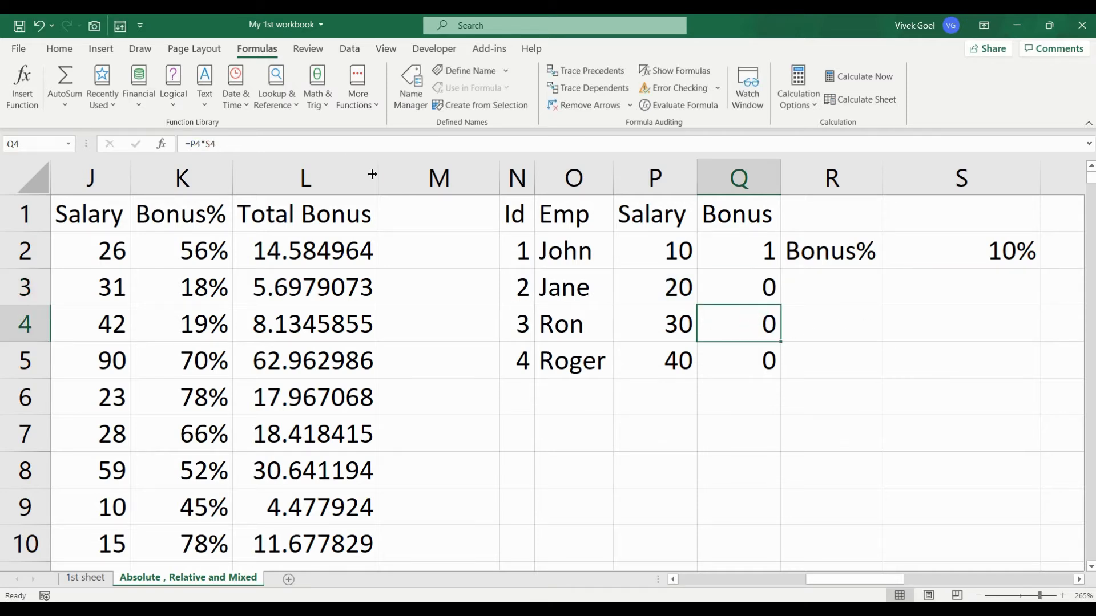
left_click(327, 143)
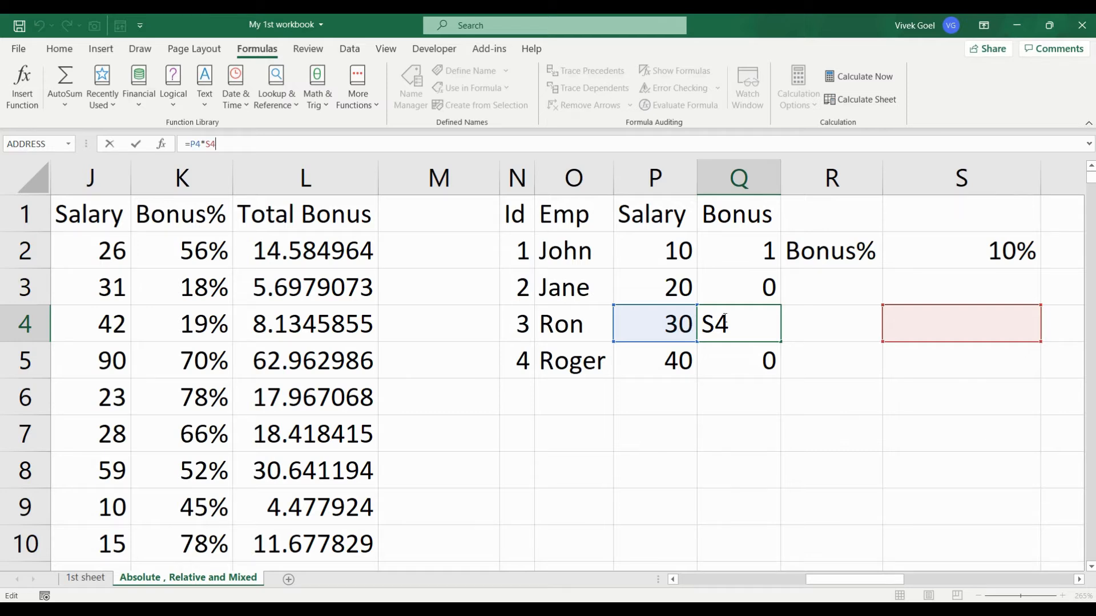
Make the S2 reference in Q2 absolute so the formula reads =P2*$S$2, and fill it down to Q5.
left_click(950, 254)
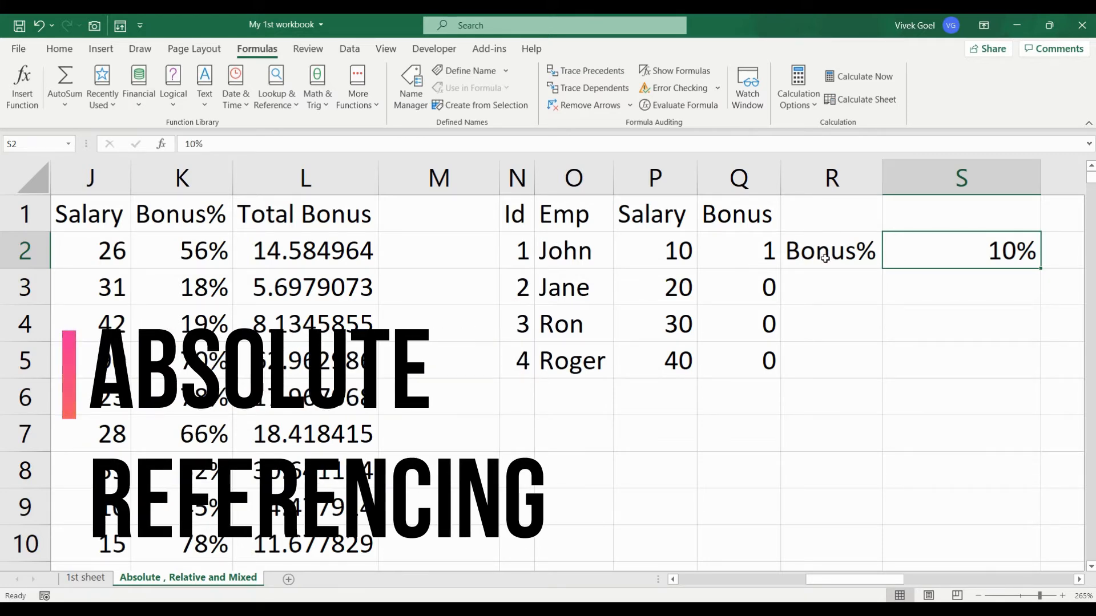
left_click(769, 251)
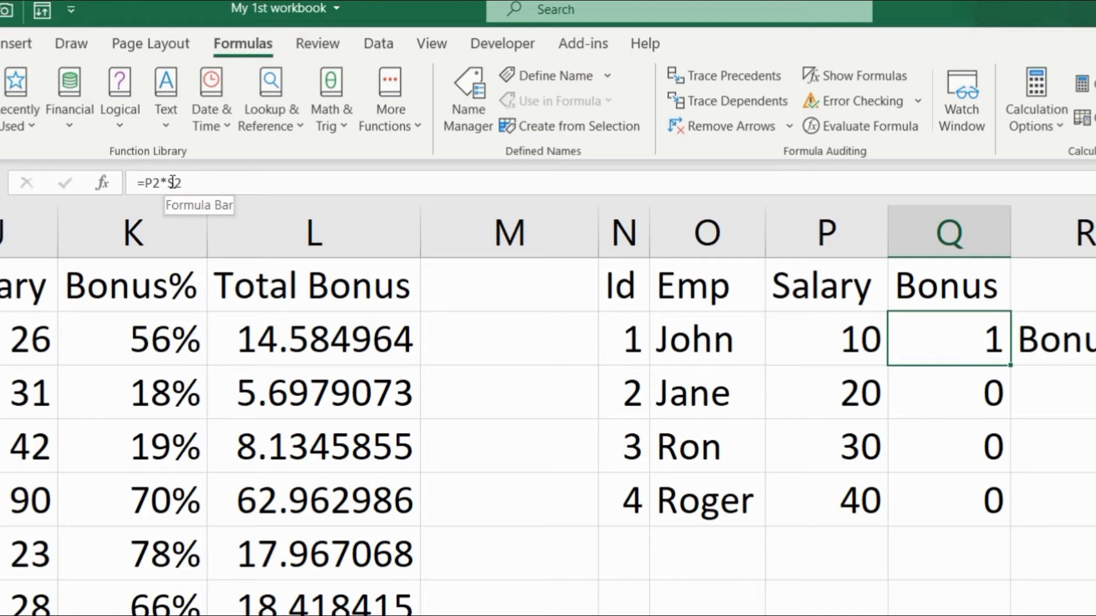
left_click(173, 183)
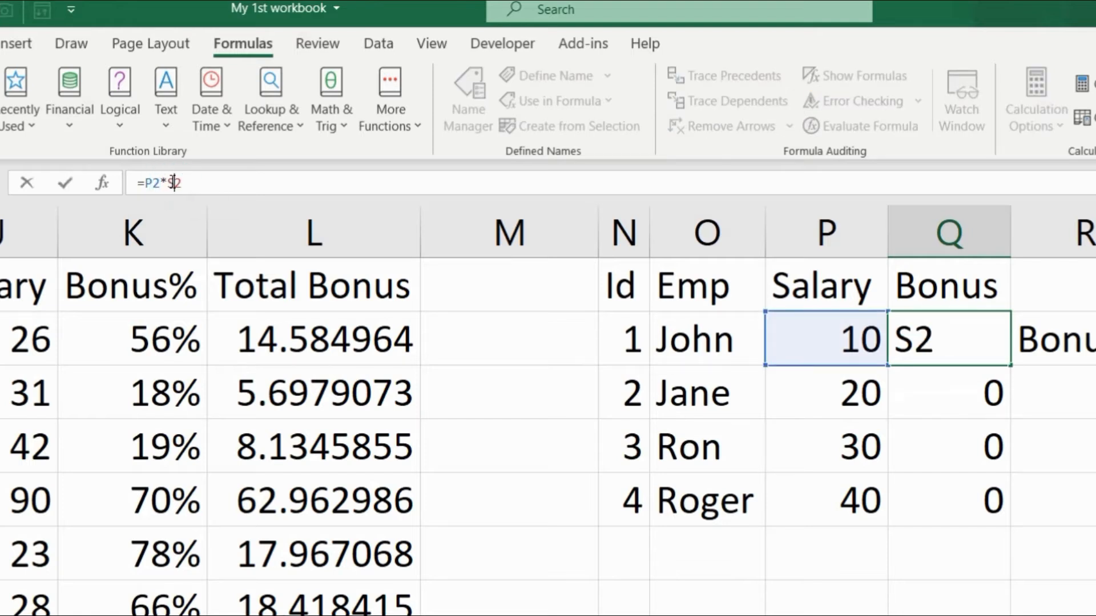
key("F4")
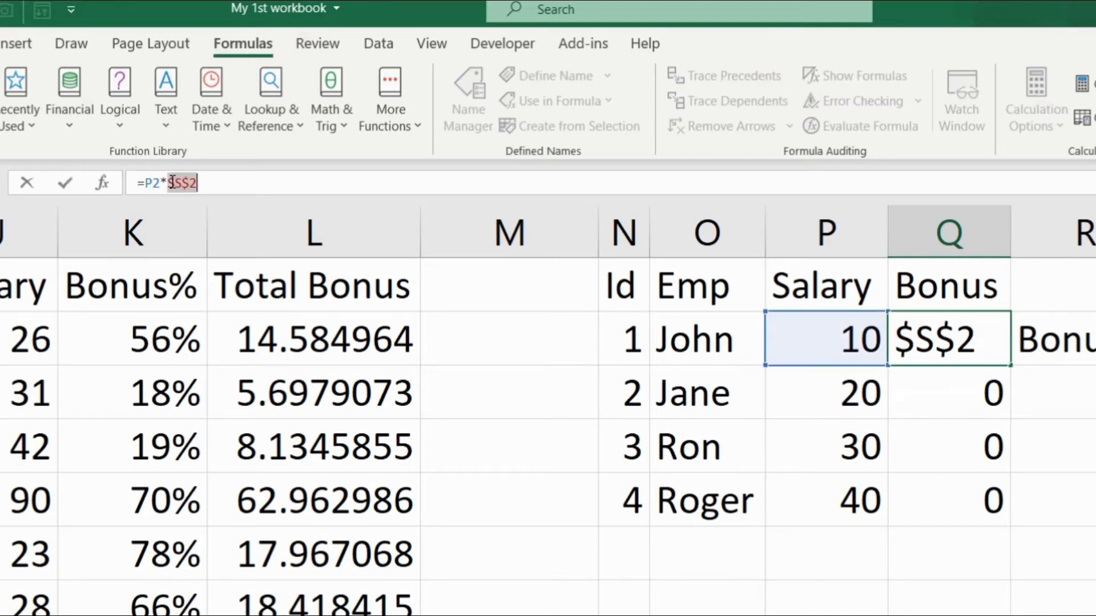
left_click(204, 180)
key("Return")
key("Up")
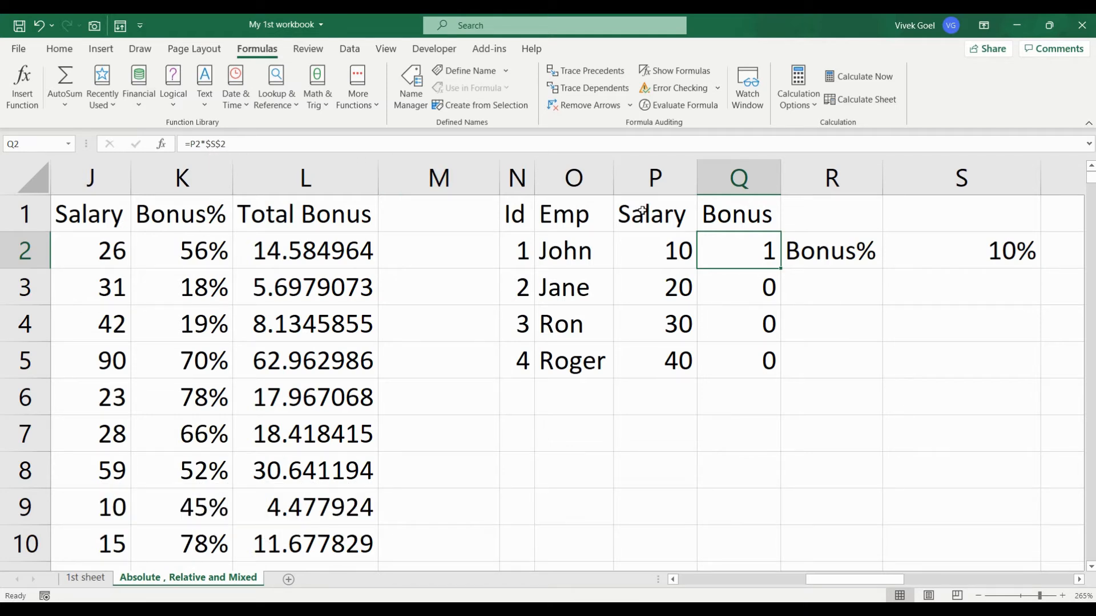
double_click(780, 268)
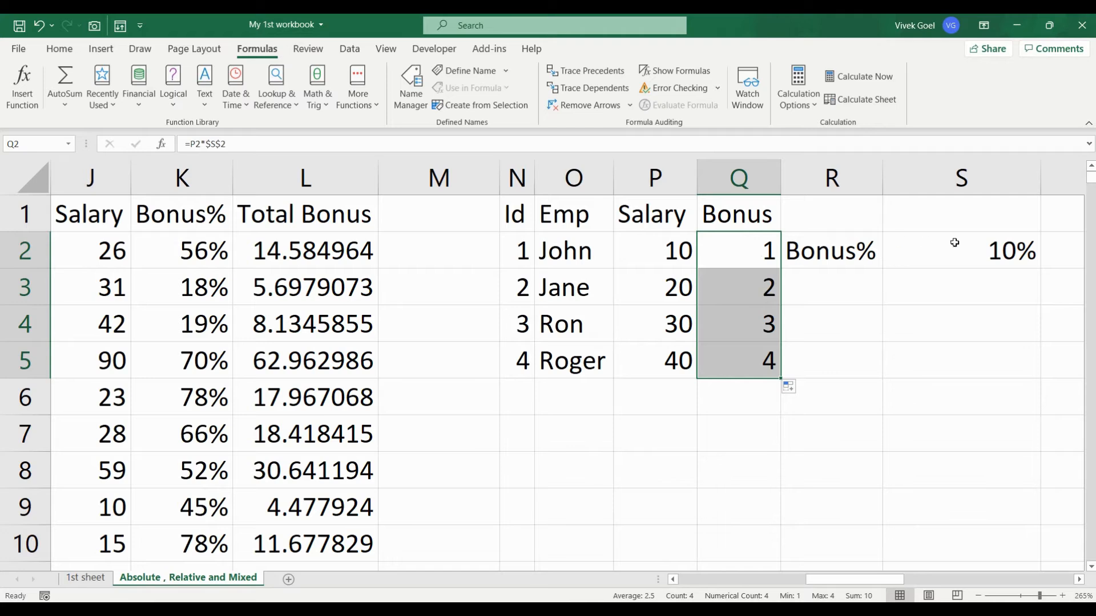
Inspect which cells the refilled bonus formulas in Q3, Q4 and Q5 refer to.
left_click(755, 284)
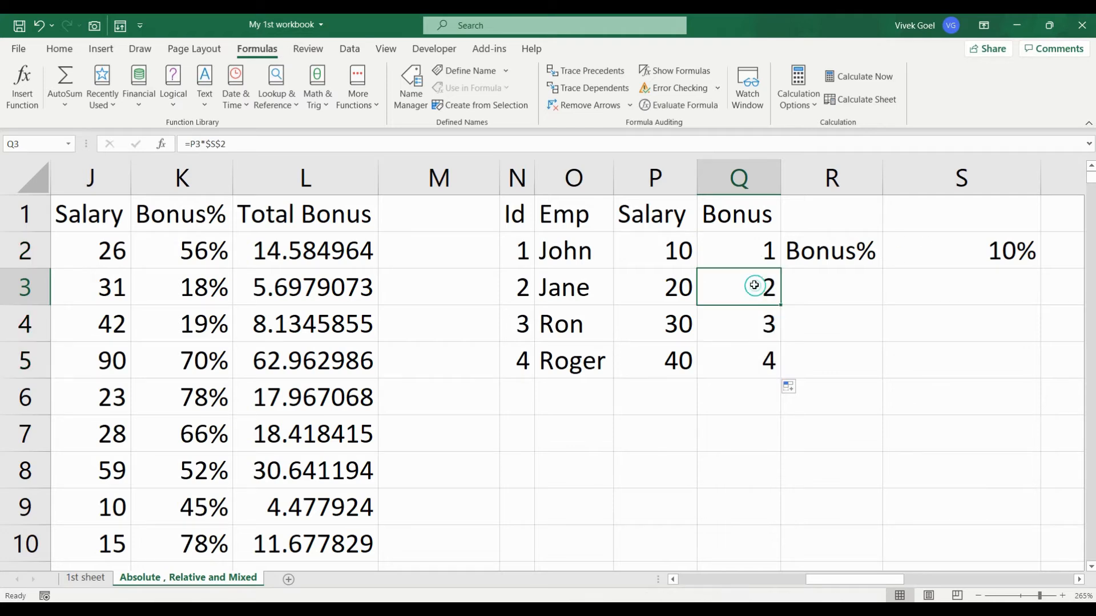
left_click(334, 144)
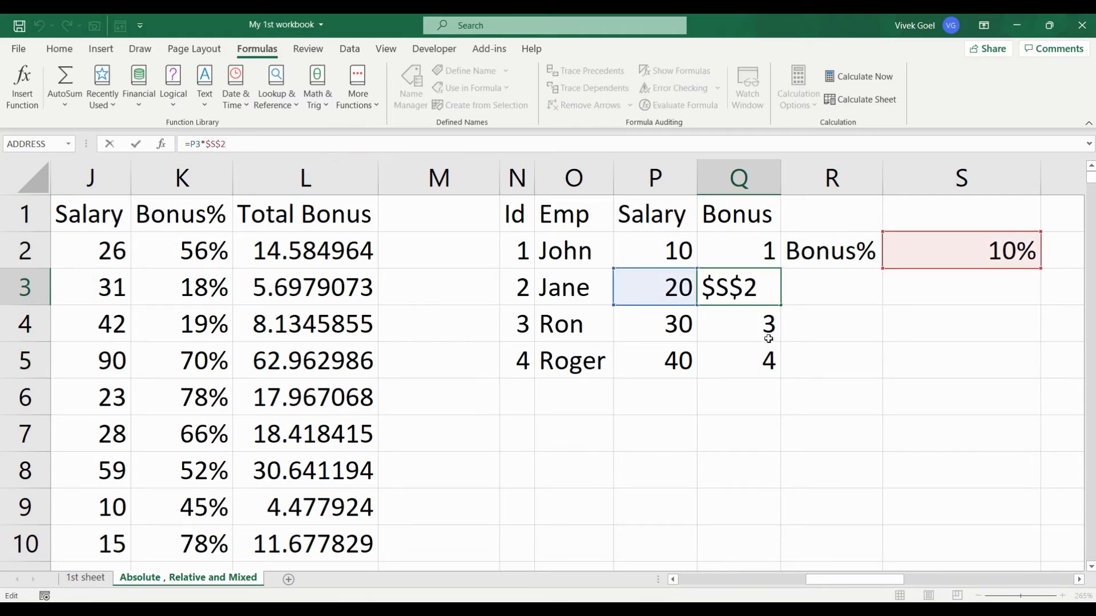
left_click(768, 351)
left_click(287, 144)
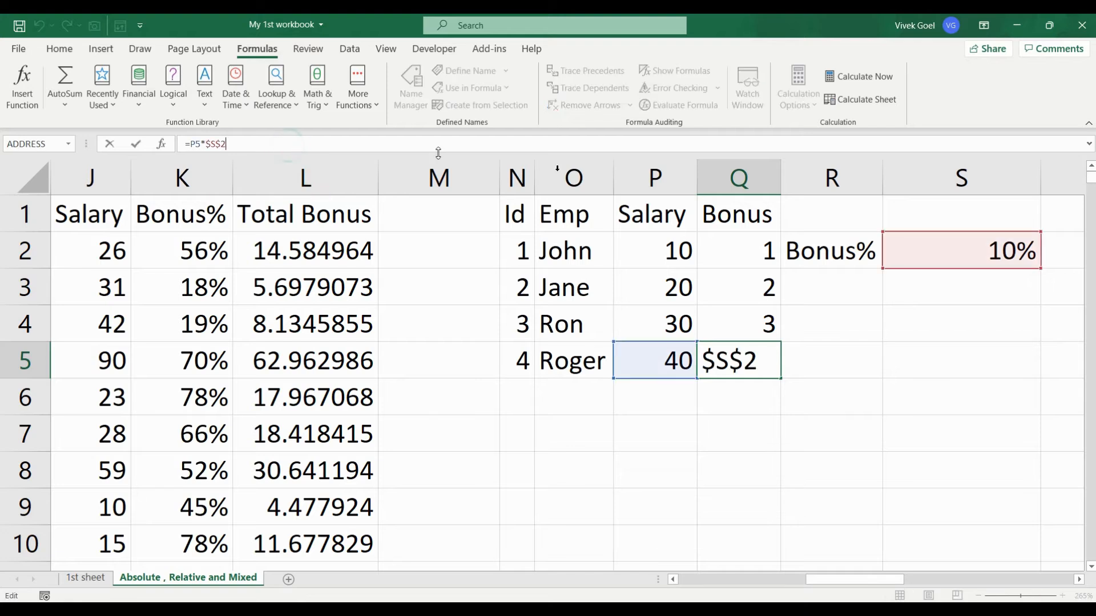
left_click(769, 289)
double_click(215, 143)
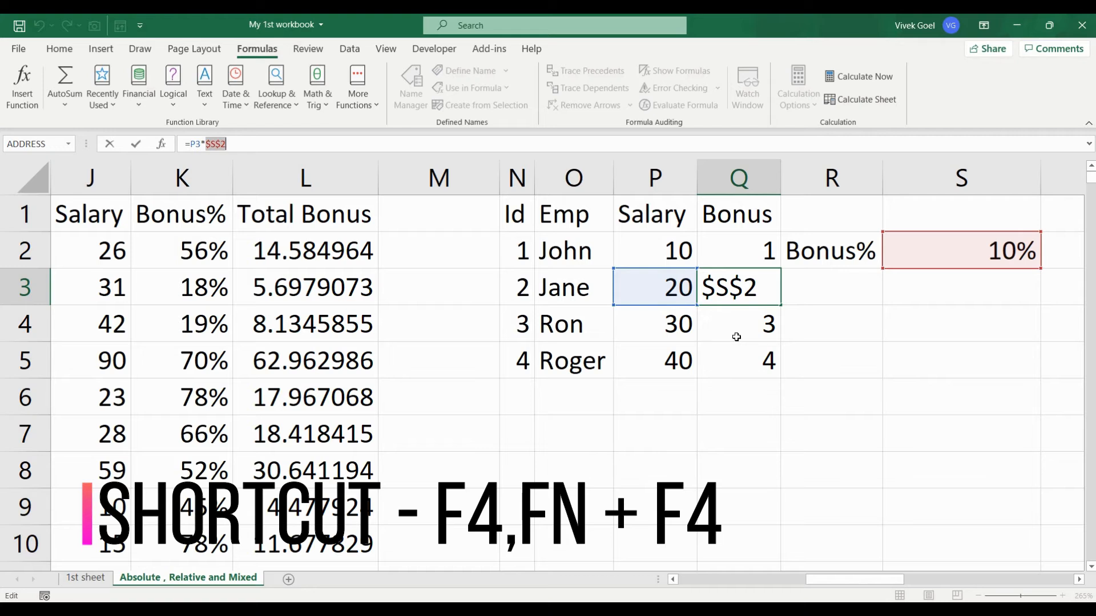
left_click(755, 365)
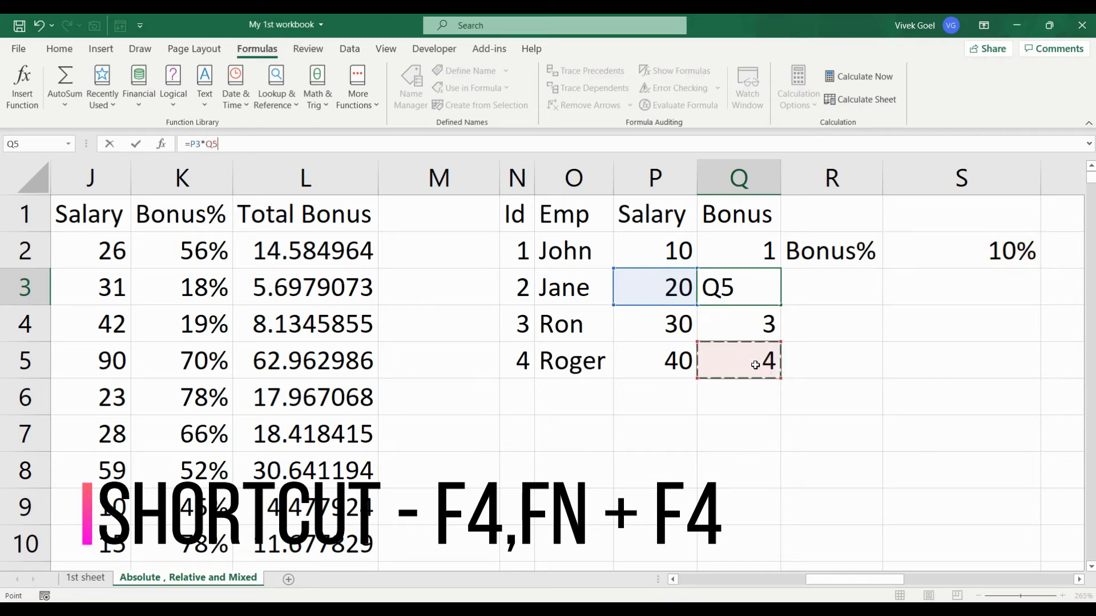
key("Escape")
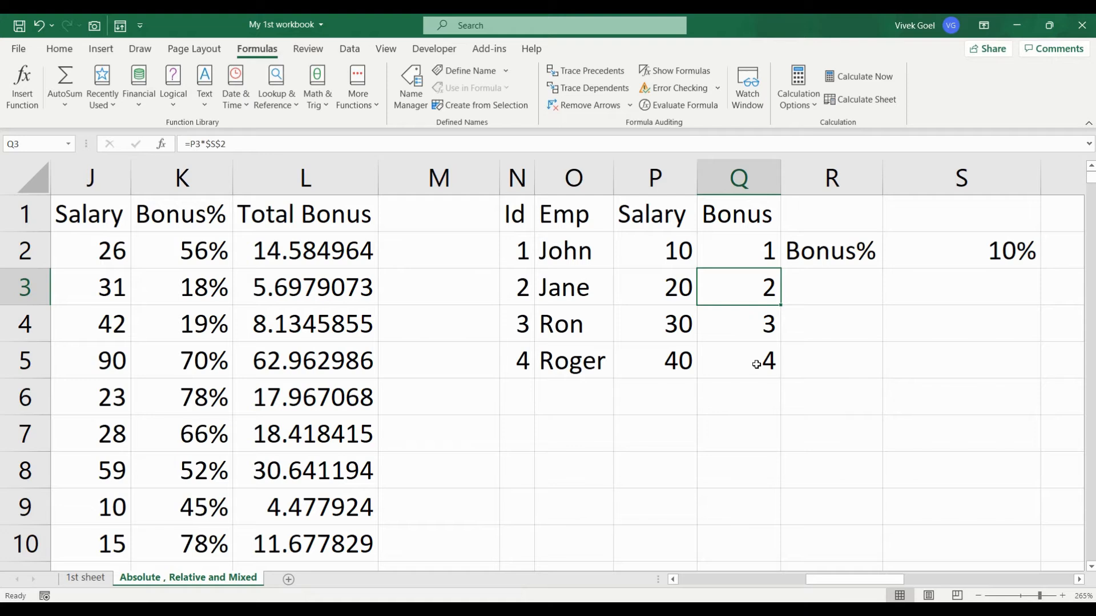
left_click(767, 323)
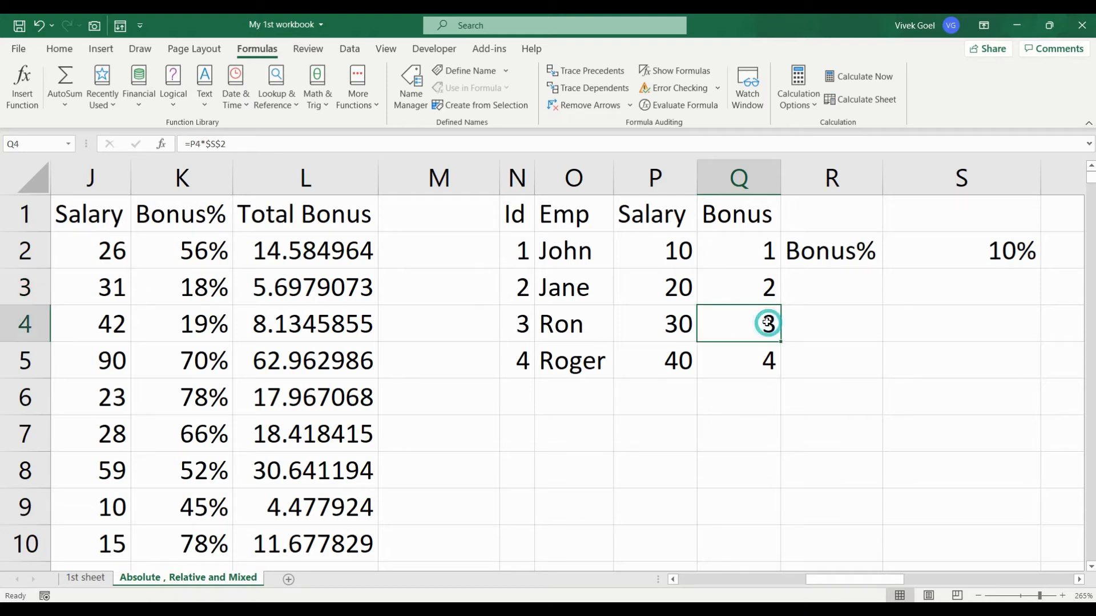
left_click(768, 360)
Compare the relative references in the Total Bonus formulas of L5 to L8 with the absolute reference in Q3.
left_click(257, 362)
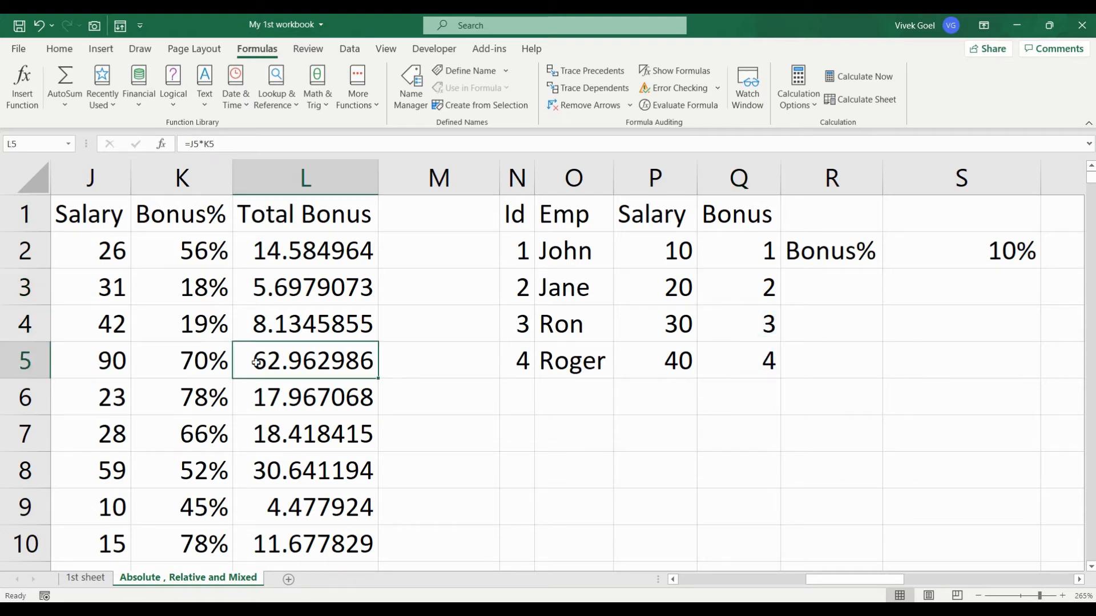
left_click(268, 403)
left_click(286, 437)
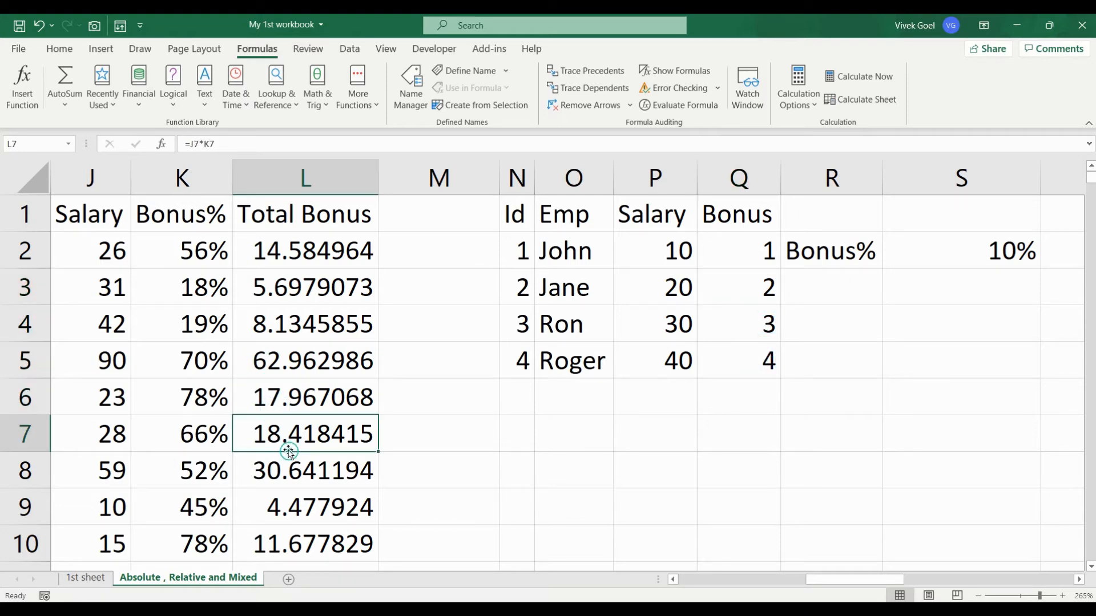
left_click(298, 487)
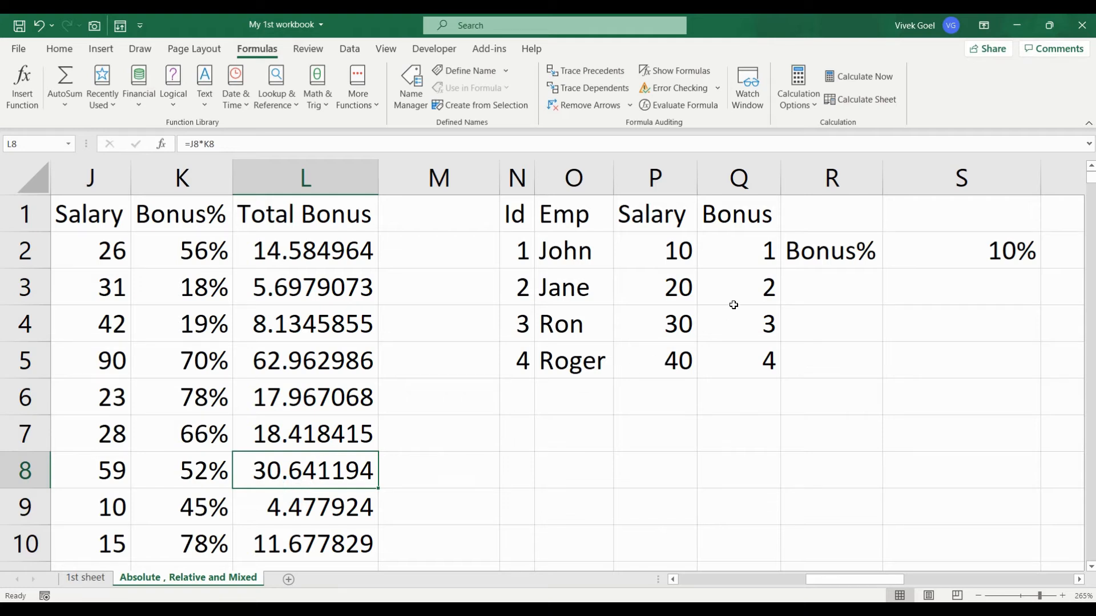
left_click(747, 290)
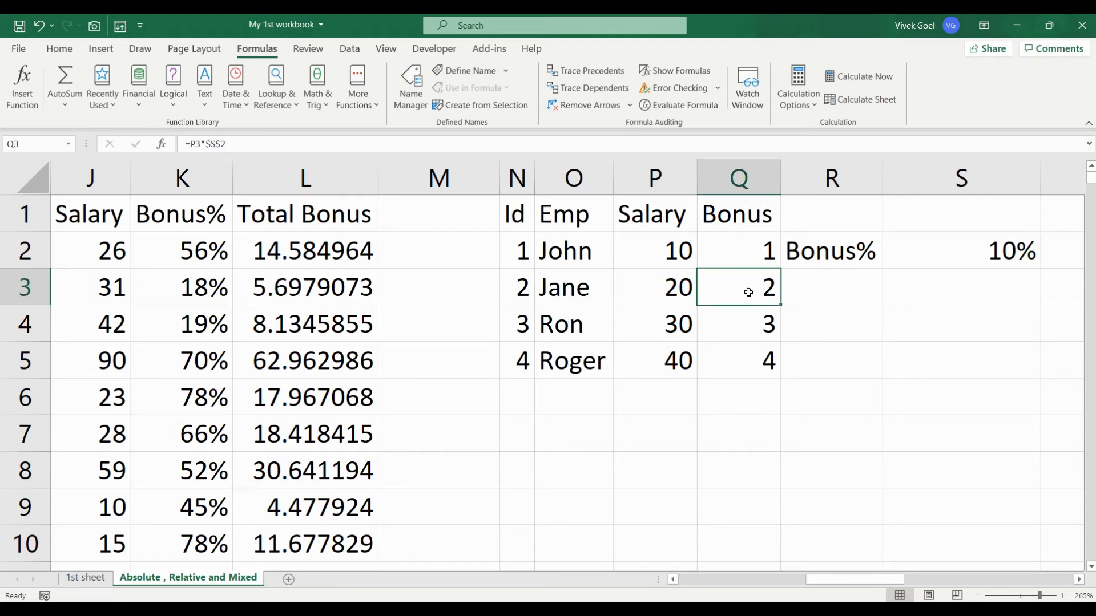
left_click(229, 142)
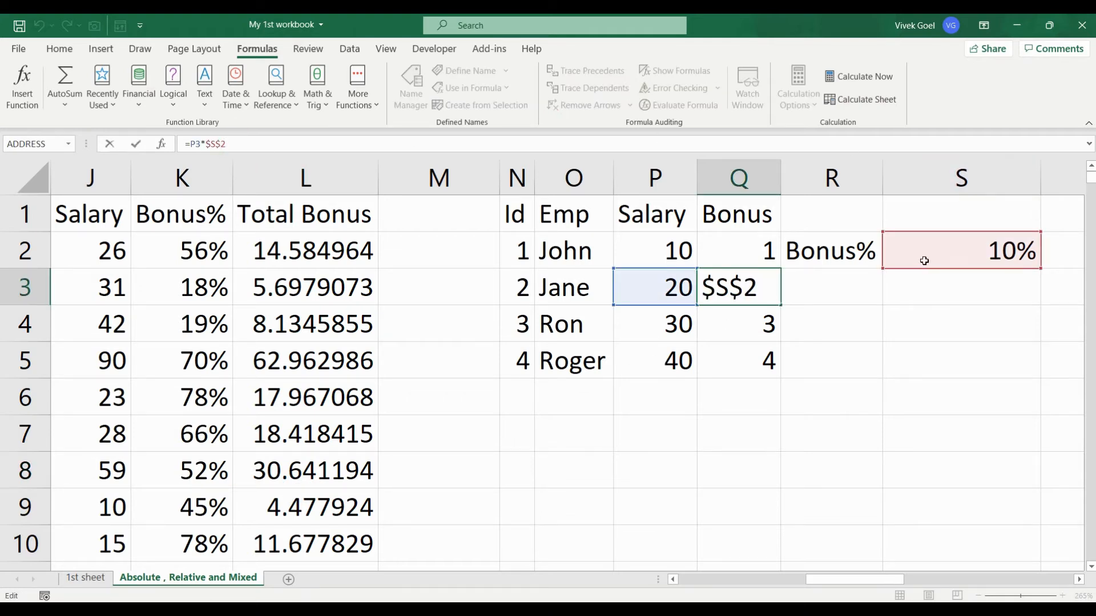
left_click(787, 396)
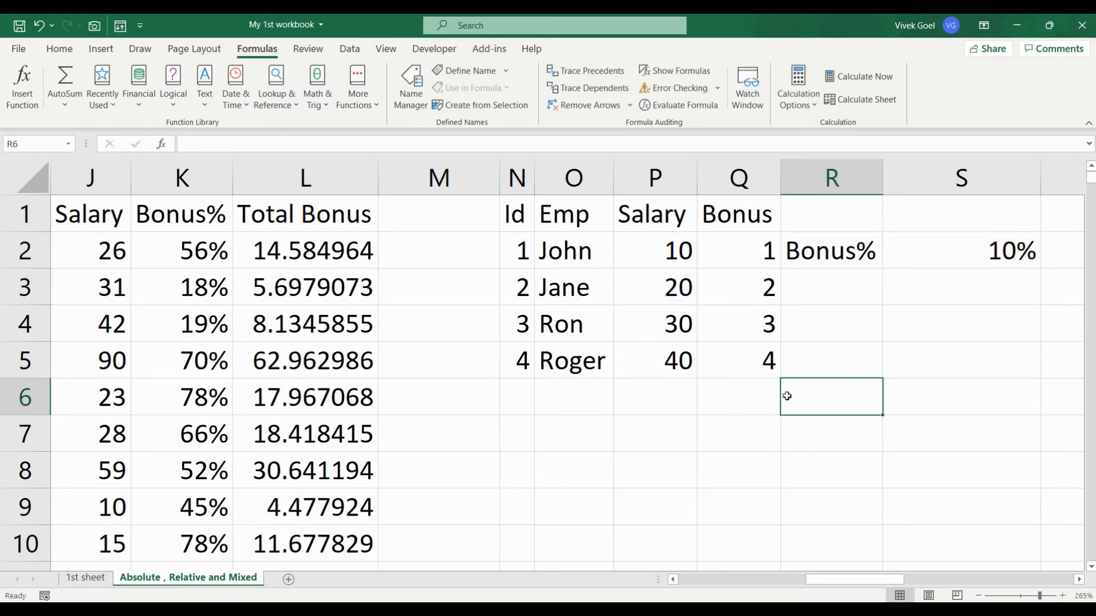
Examine the monthly sales and commission table in columns O to V, starting at row 12.
key("Down")
key("Down")
key("Down")
key("Down")
key("Down")
key("Down")
key("Down")
key("Down")
key("Down")
key("Down")
key("Down")
key("Down")
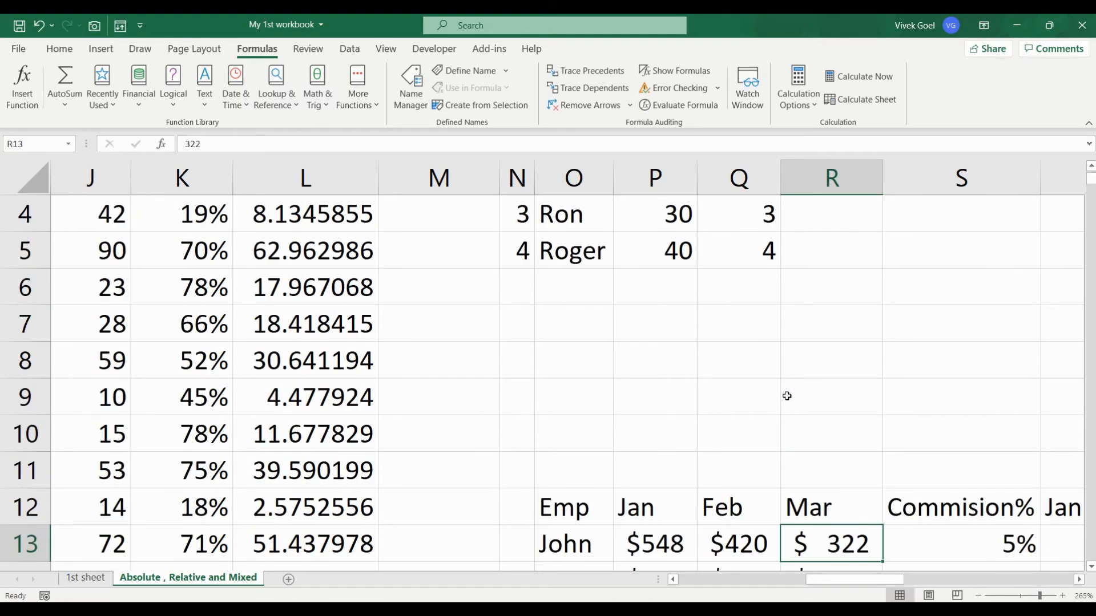
key("Right")
key("Right")
key("Right")
key("Right")
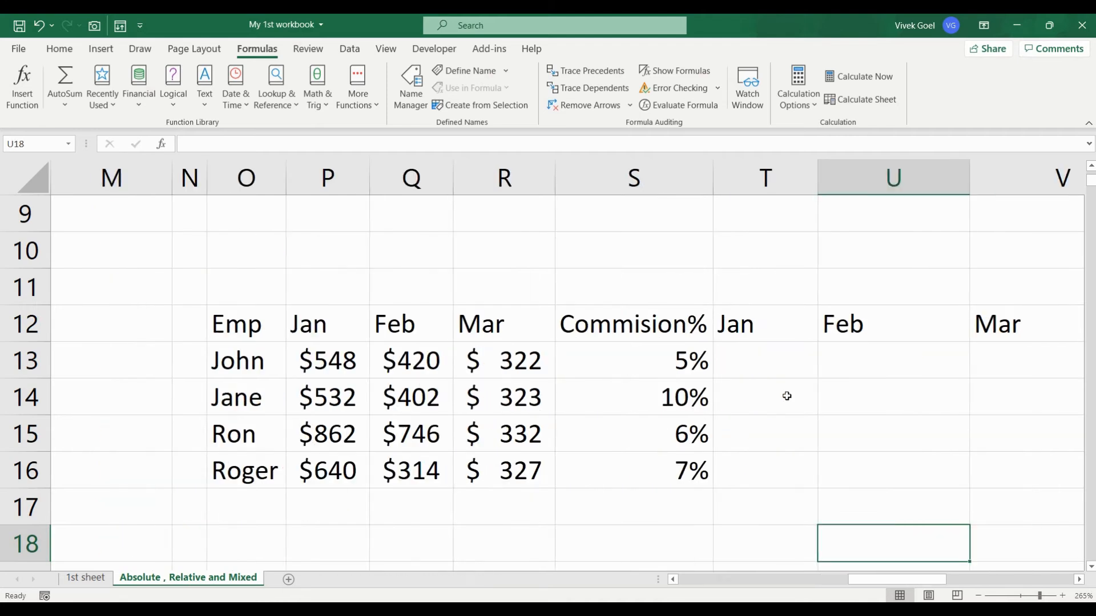
key("Left")
key("Left")
key("Left")
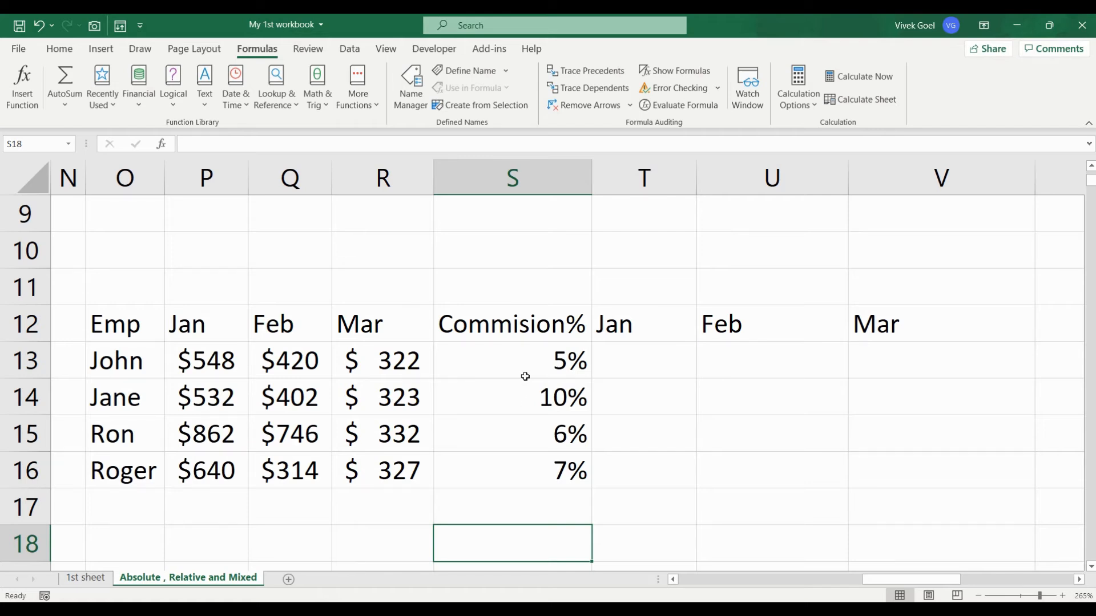
Enter the January commission formula =P13*S13 in T13.
left_click(610, 359)
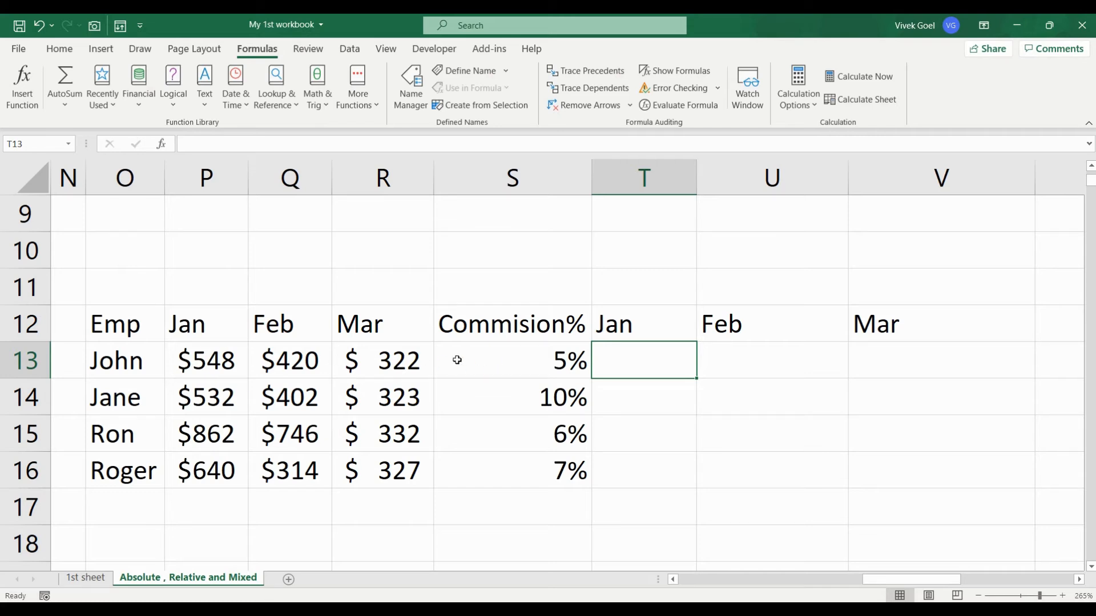
type("=")
key("Left")
key("Left")
key("Left")
key("Left")
type("*")
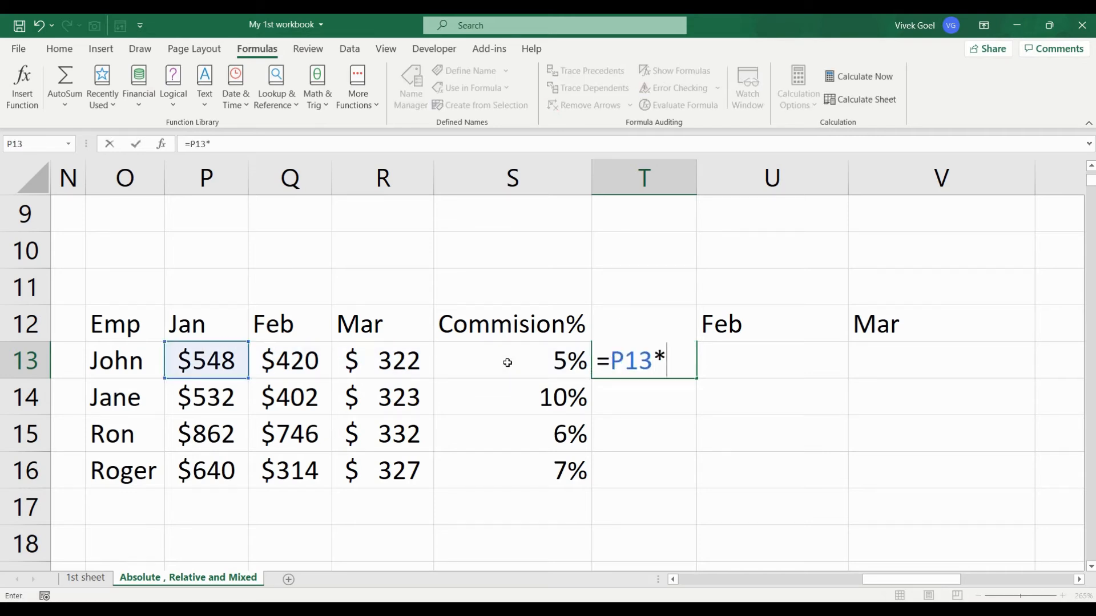
left_click(507, 364)
key("Return")
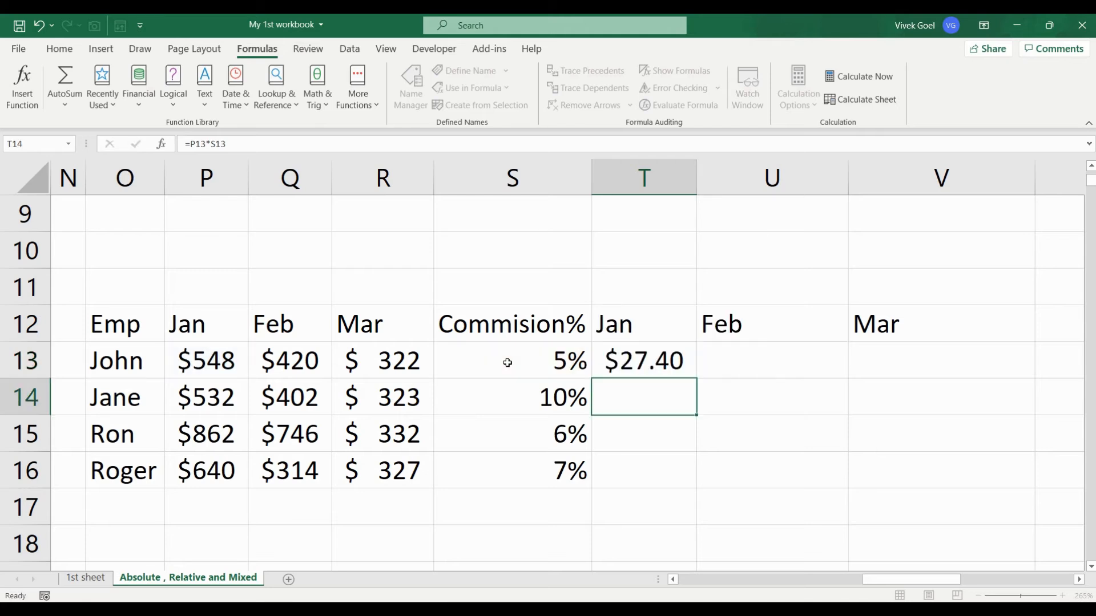
Fill the T13 commission formula across to V13 and autofit the width of column U.
key("Up")
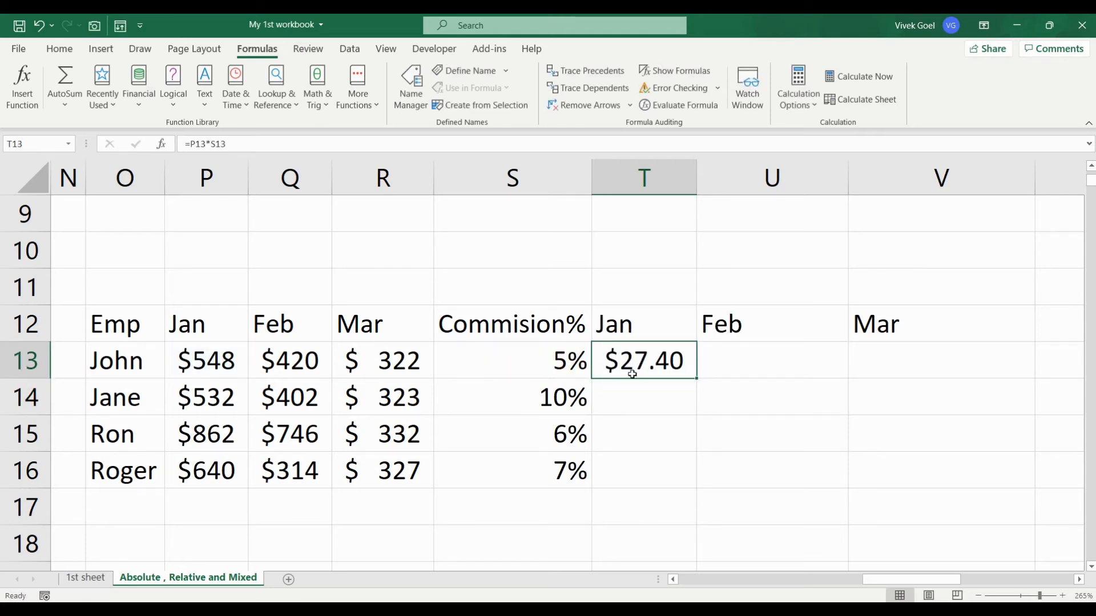
left_click_drag(691, 380, 785, 372)
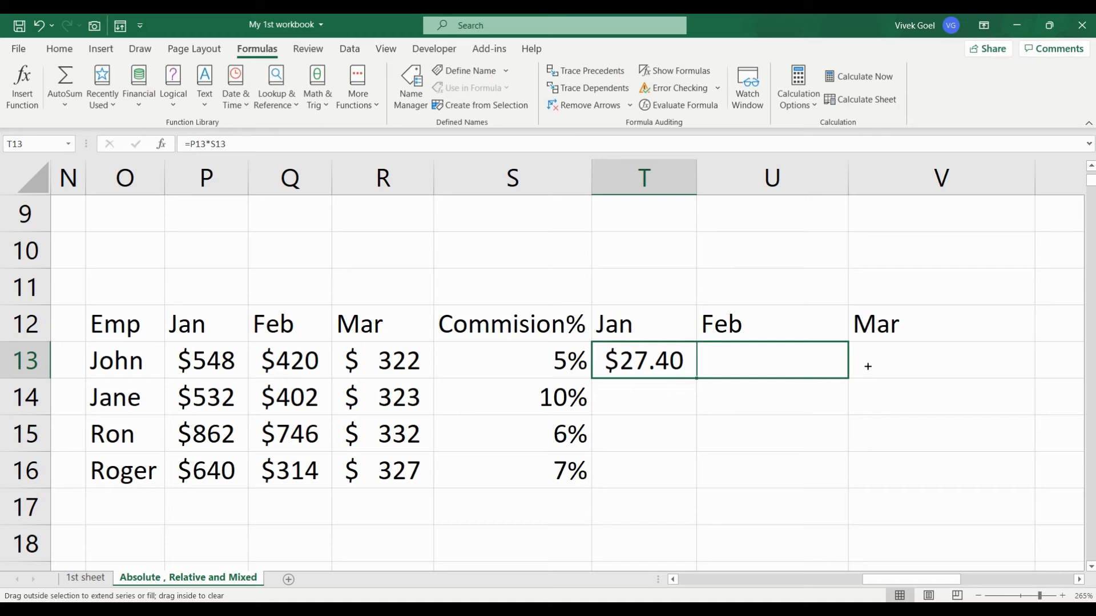
left_click_drag(901, 363, 972, 372)
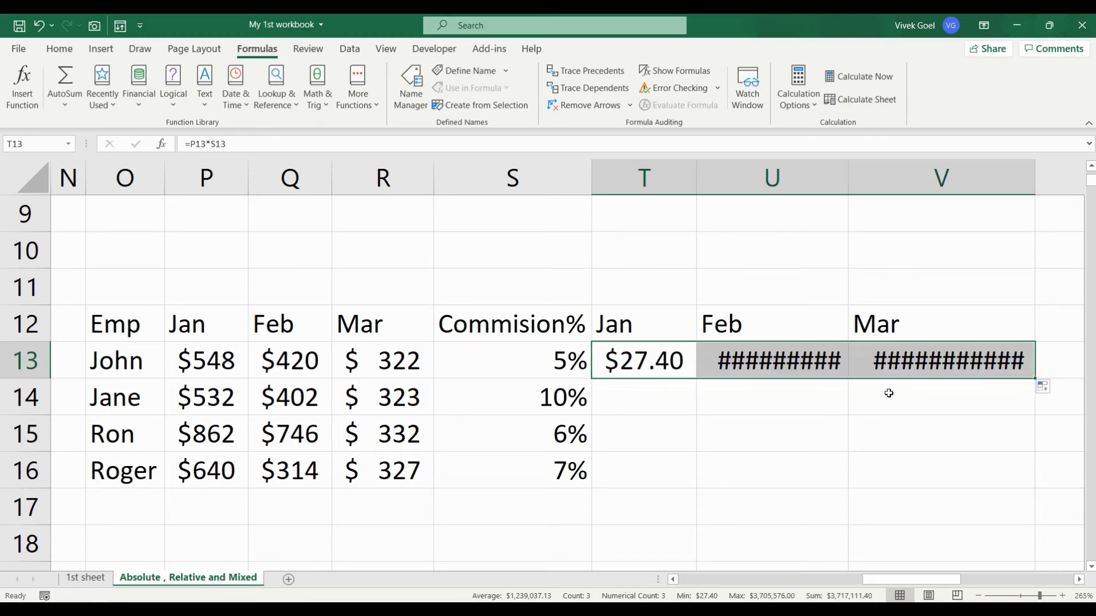
double_click(849, 165)
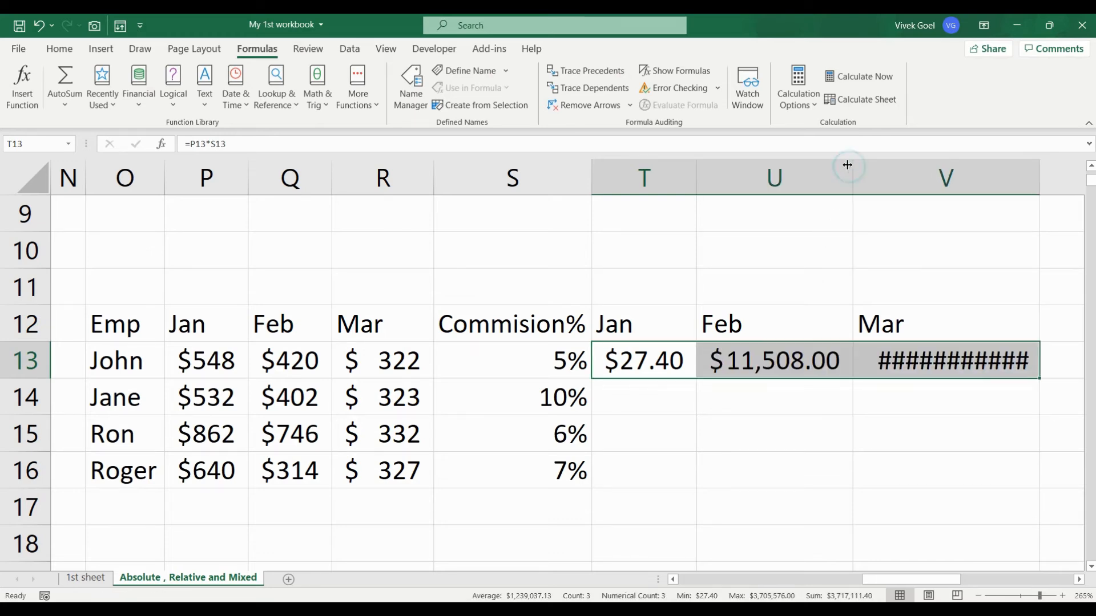
Inspect which cells the filled February commission formula in U13 refers to.
left_click(822, 430)
left_click(802, 357)
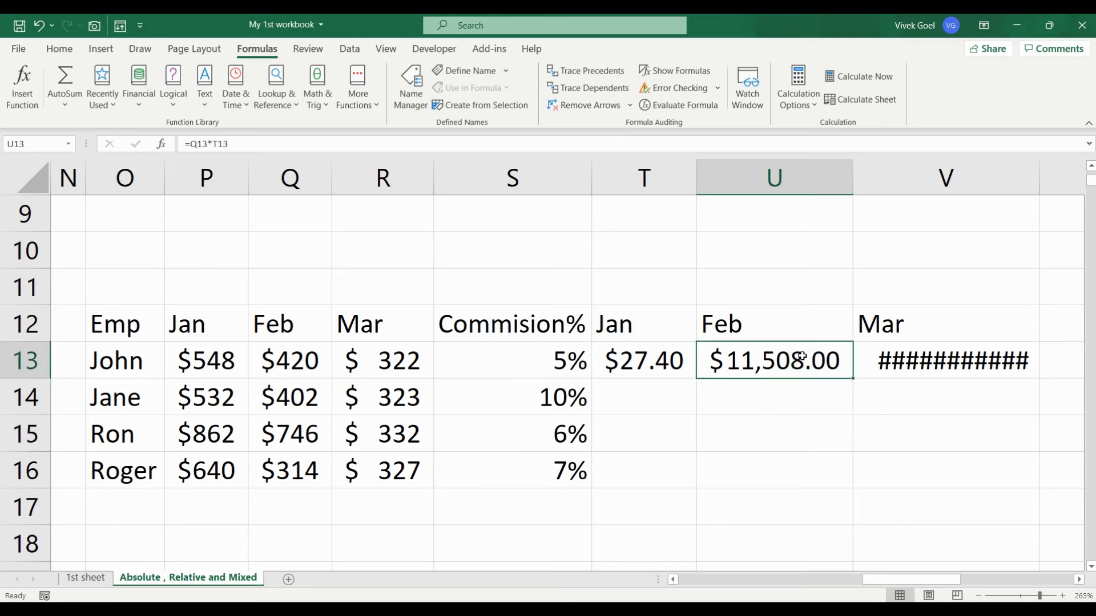
left_click(255, 143)
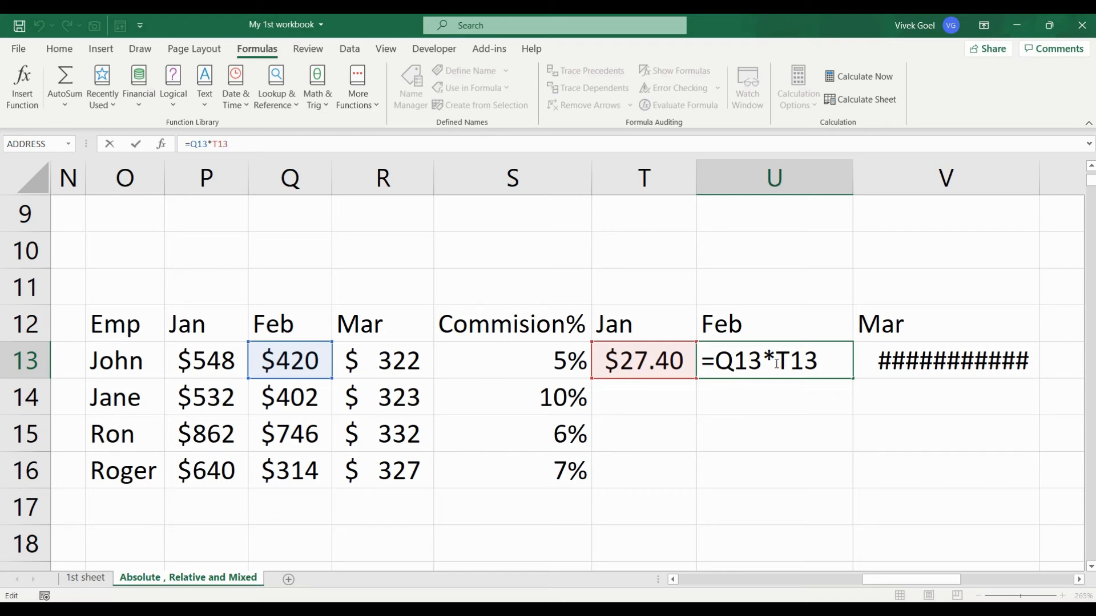
left_click(229, 145)
Change the T13 formula to =P13*$S$13 and fill it across to V13 and down to row 16.
key("shift+Tab")
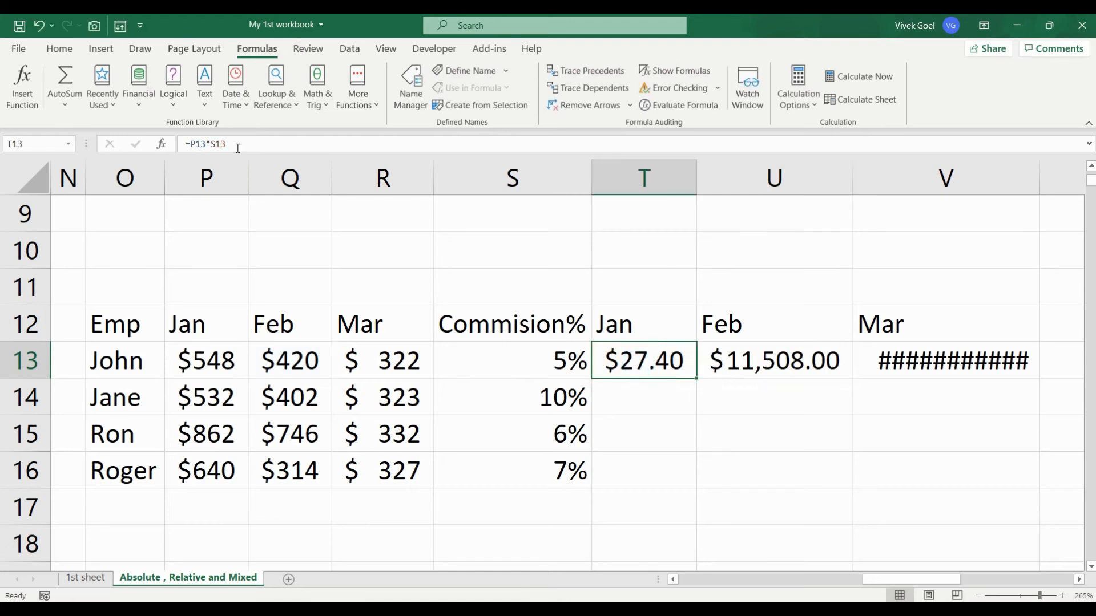
left_click(218, 143)
key("F4")
key("Return")
key("Up")
left_click_drag(697, 379, 966, 397)
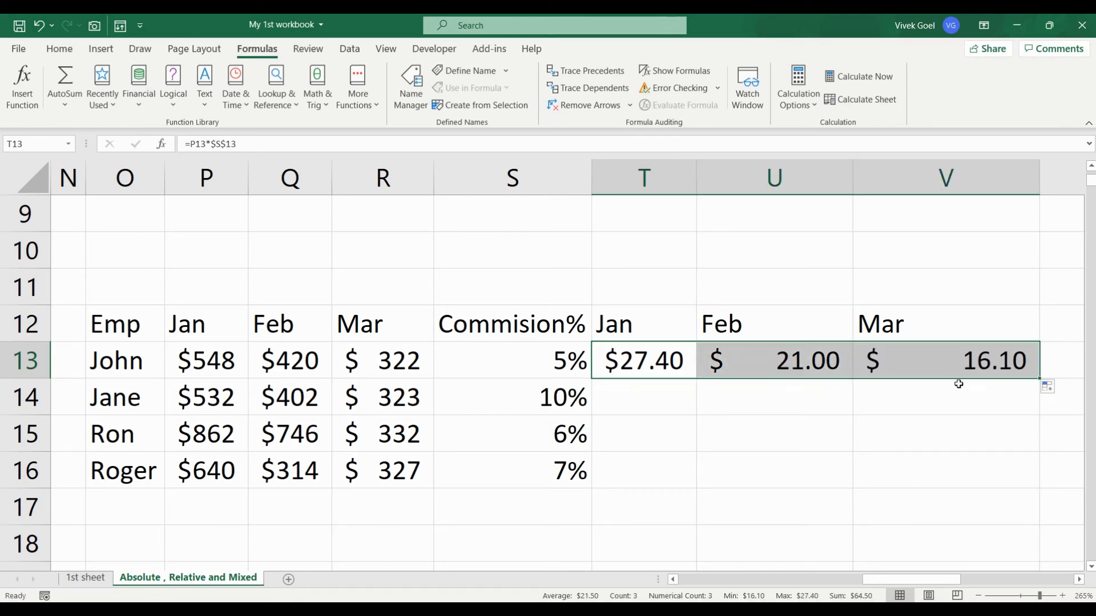
left_click_drag(1038, 378, 1009, 475)
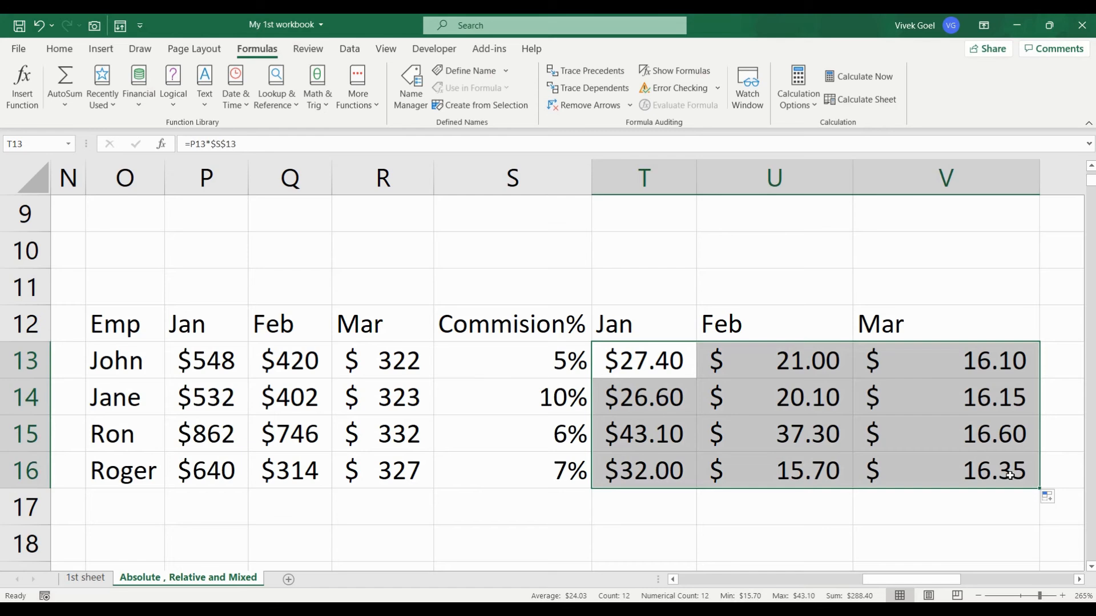
Inspect which cells the filled January commission formula in T14 refers to.
left_click(680, 400)
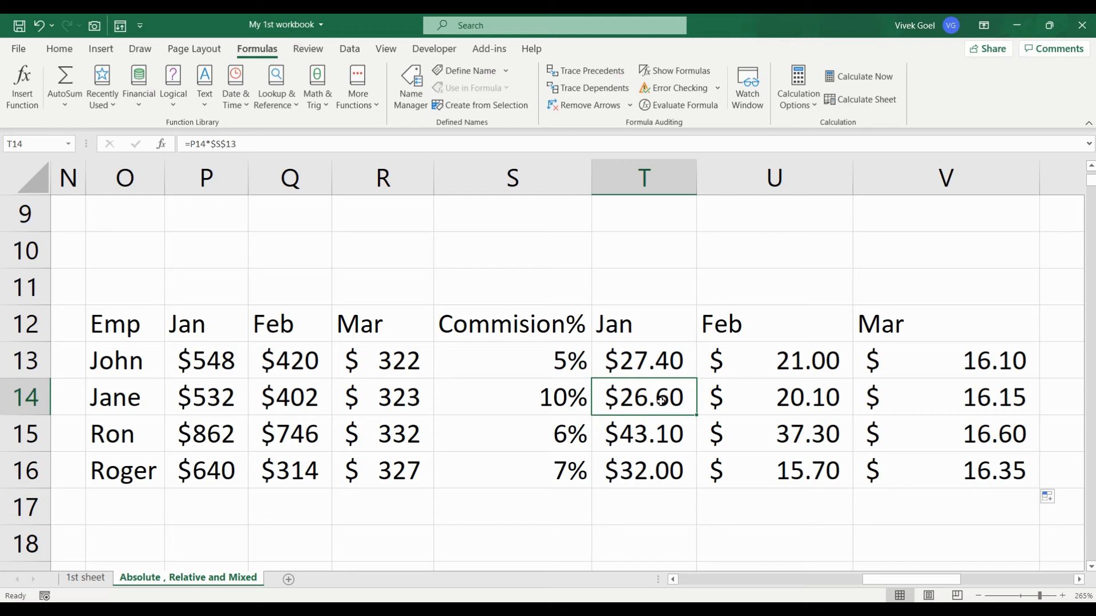
left_click(259, 144)
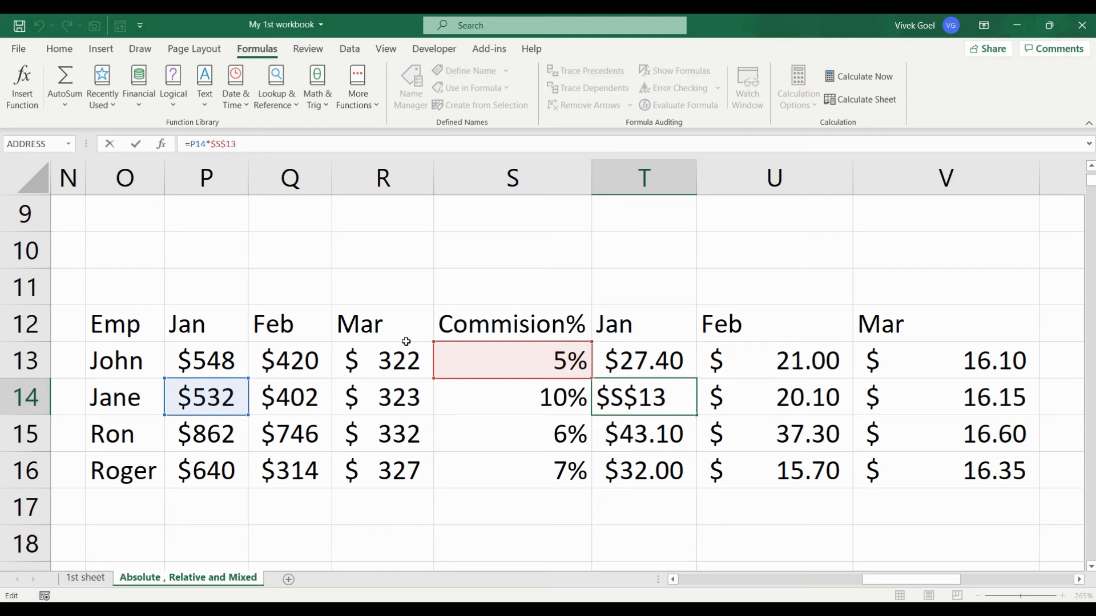
left_click(224, 143)
Change the January commission formula in T13 to =P13*$S13, locking only the column of the commission percentage.
left_click(649, 366)
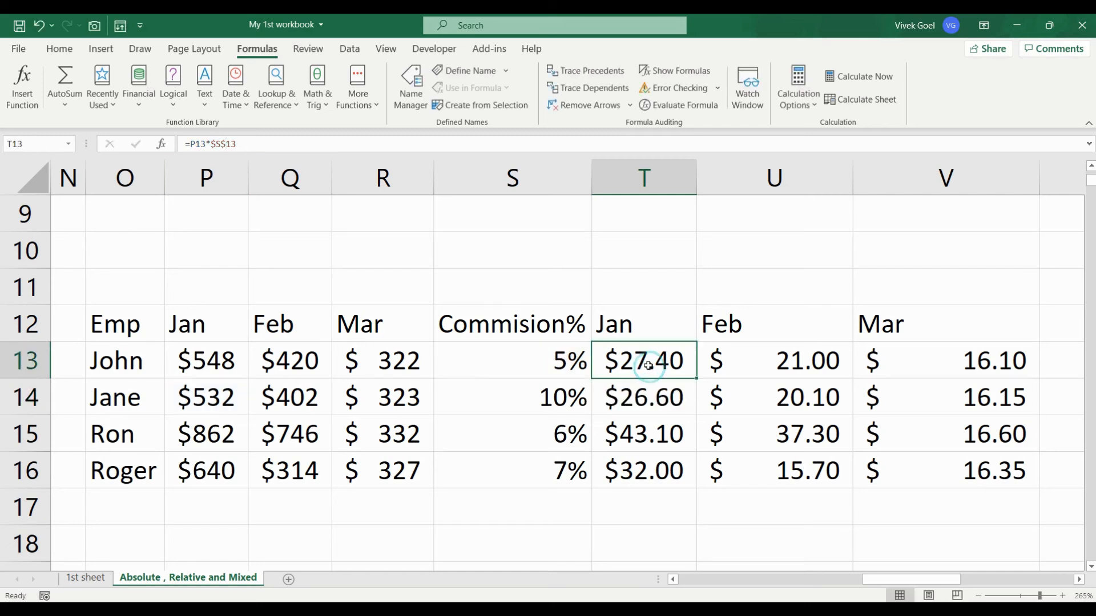
left_click(222, 144)
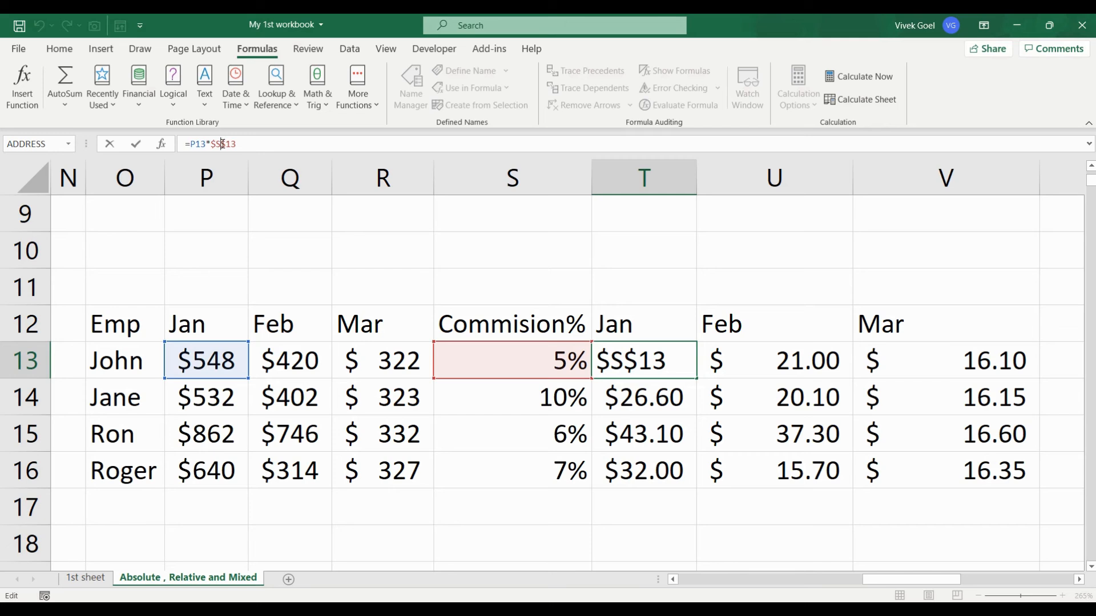
key("F4")
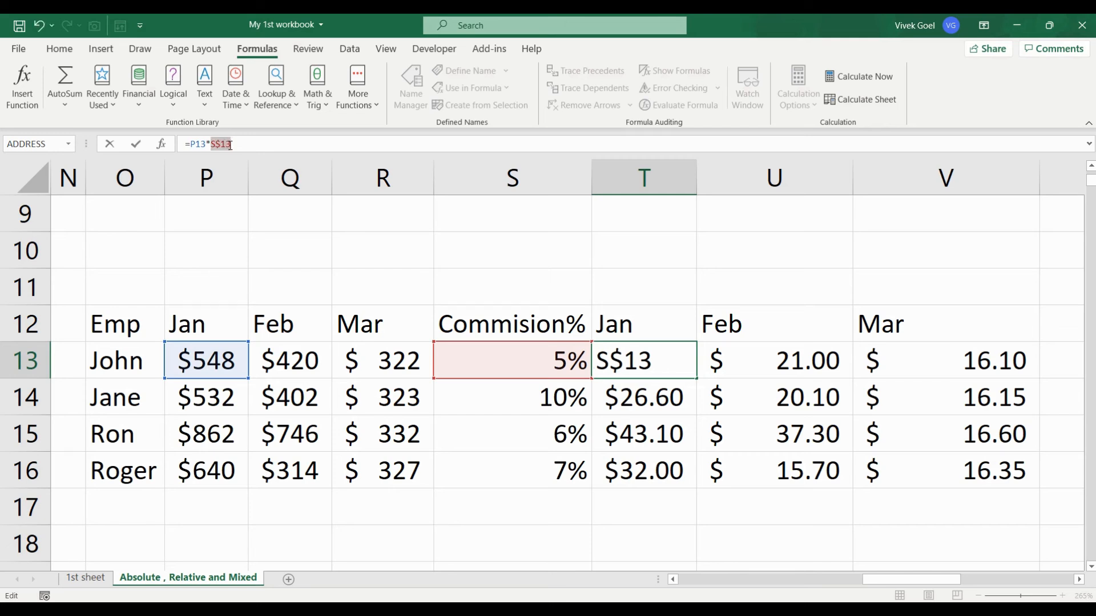
left_click(249, 143)
left_click(216, 143)
key("F4")
left_click(230, 143)
left_click(680, 406)
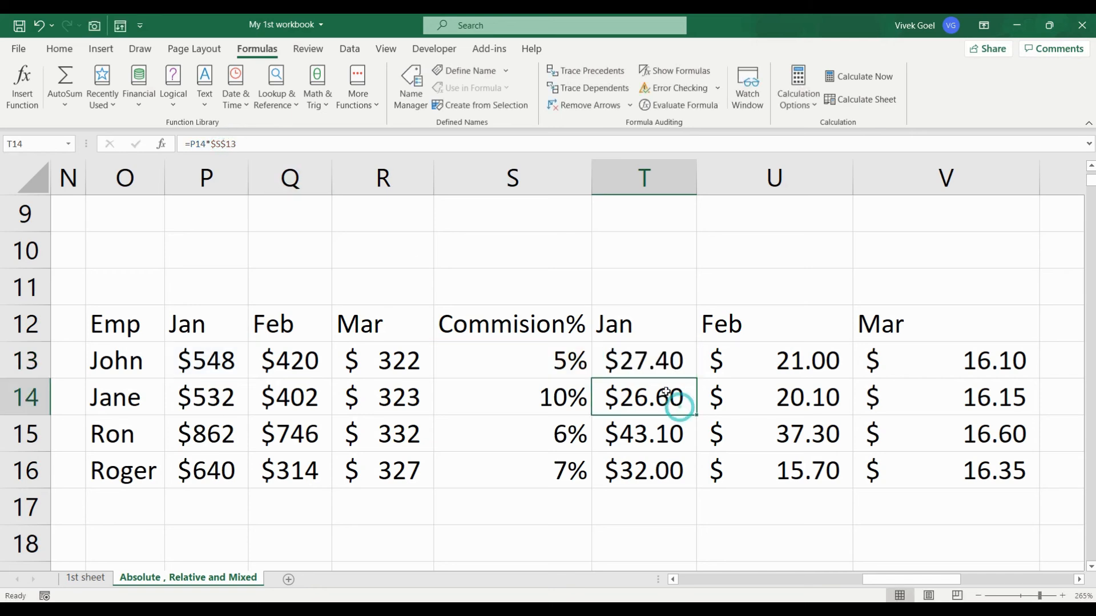
Fill the T13 formula across to V13 and down to row 16, and check the formula in U15.
left_click(659, 370)
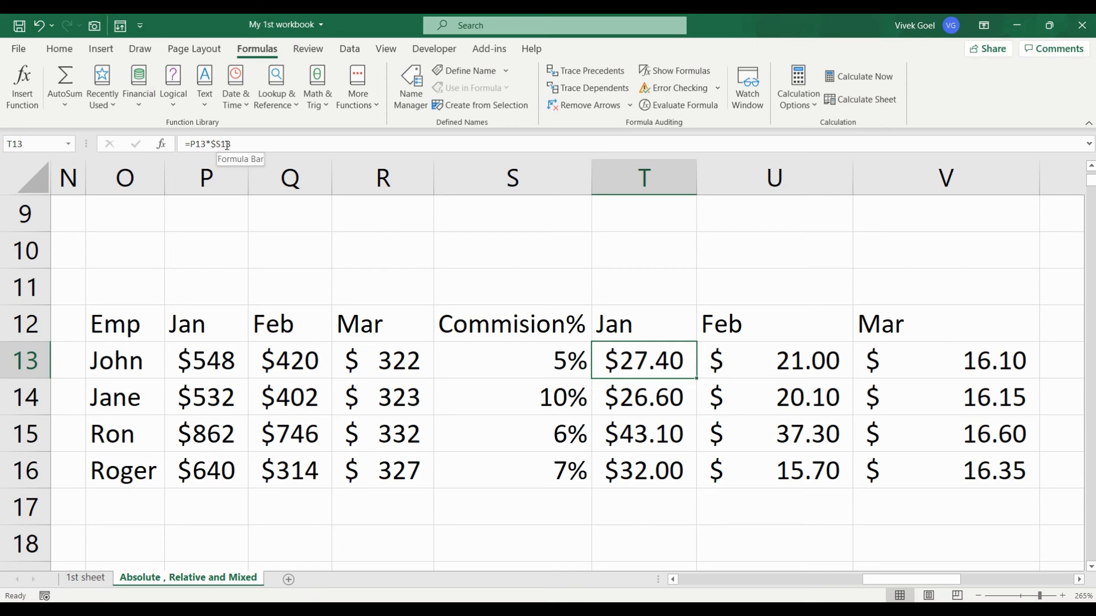
left_click_drag(696, 380, 1005, 367)
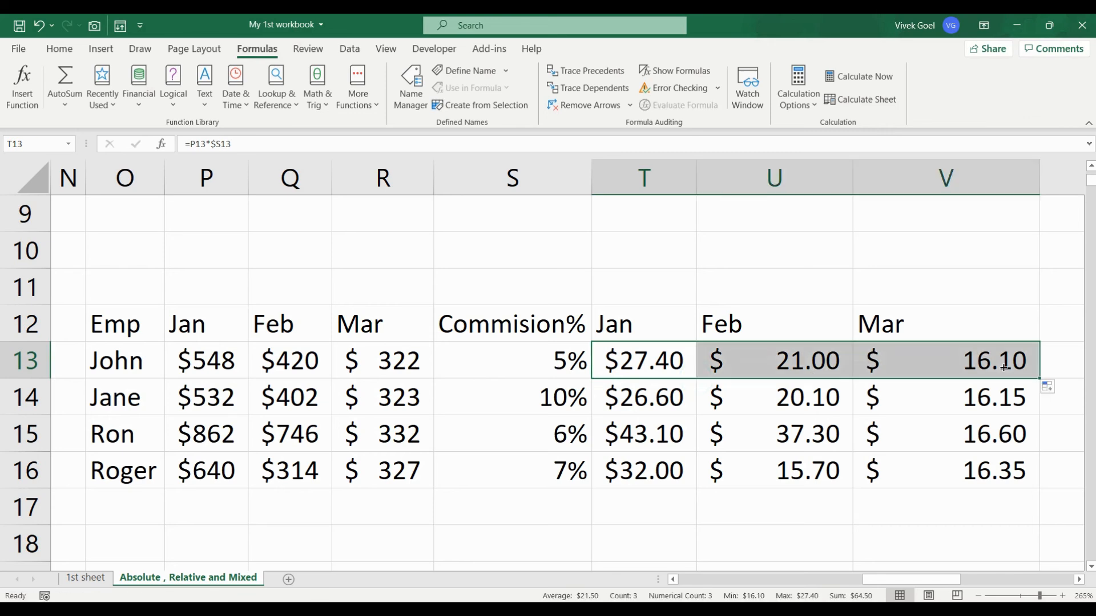
double_click(1039, 378)
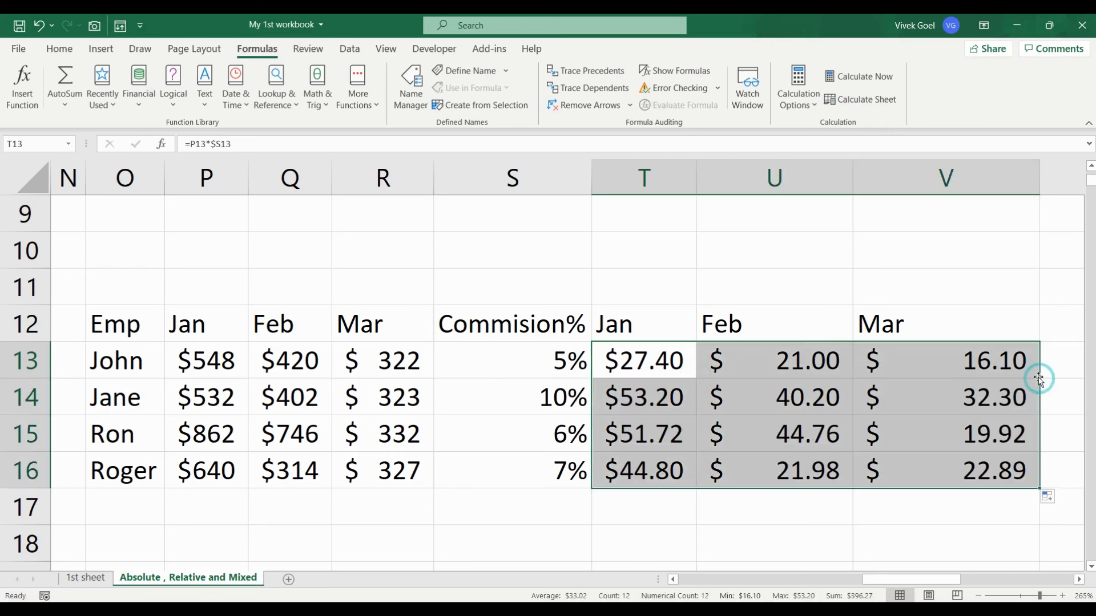
left_click(801, 433)
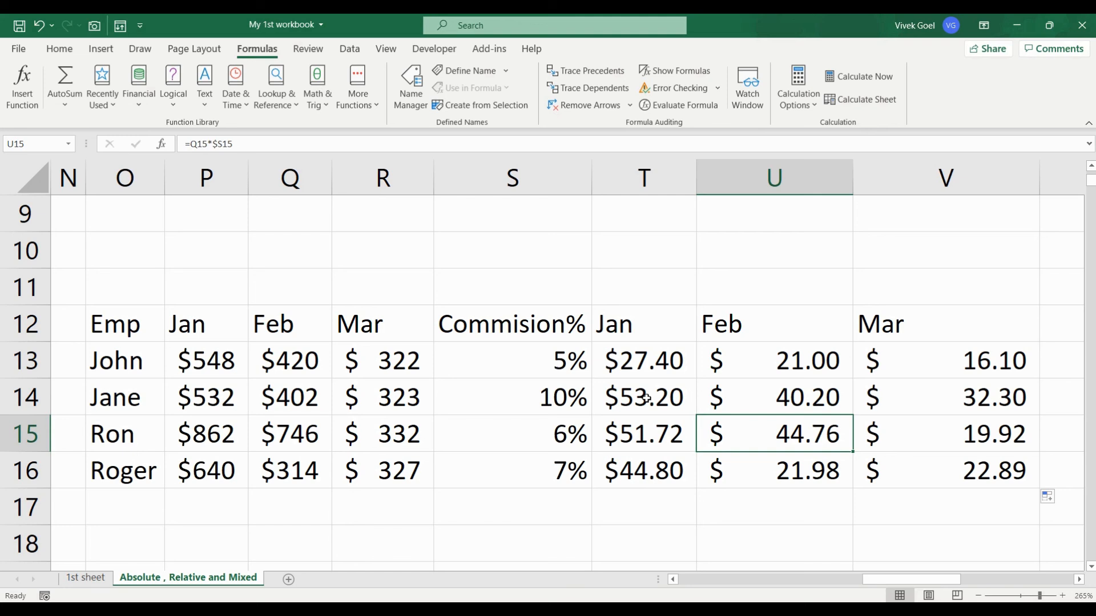
Go from the commission percentages up to the bonus table and review the bonus formulas in Q2 to Q4.
left_click(483, 405)
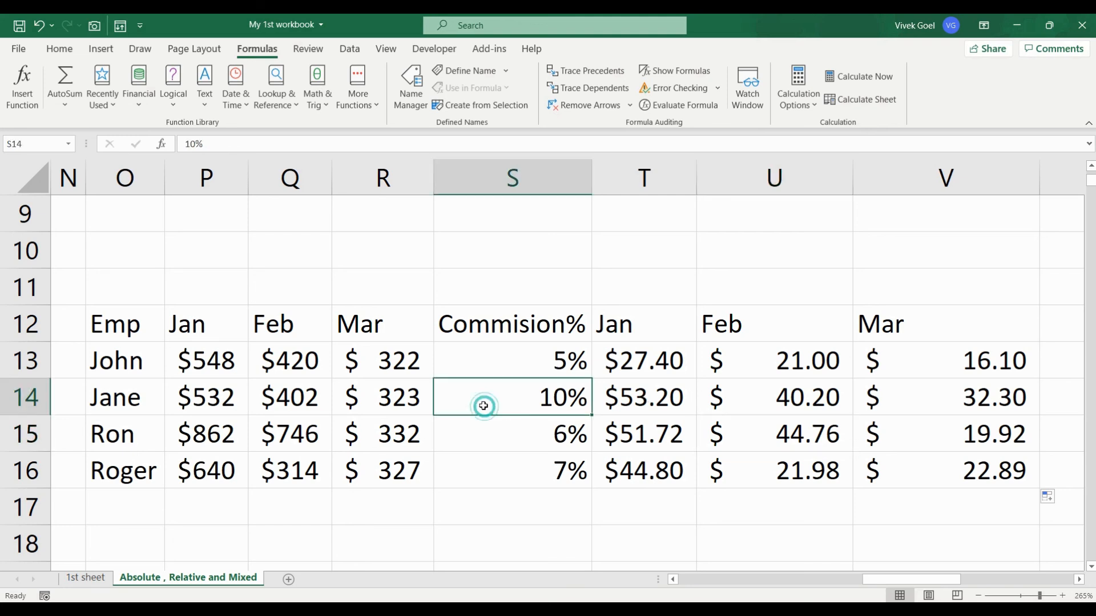
key("Up")
key("Up")
key("Up")
key("Up")
key("Up")
key("Up")
key("Up")
key("Up")
key("Up")
key("Up")
key("Up")
key("Up")
key("Up")
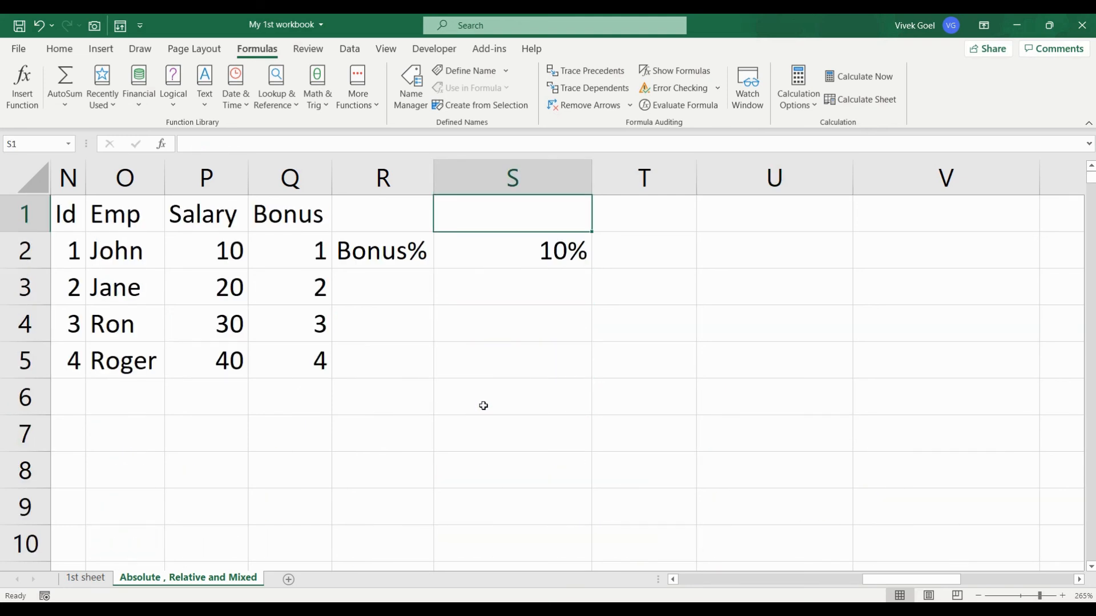
key("Down")
key("Left")
key("Left")
key("Down")
key("Down")
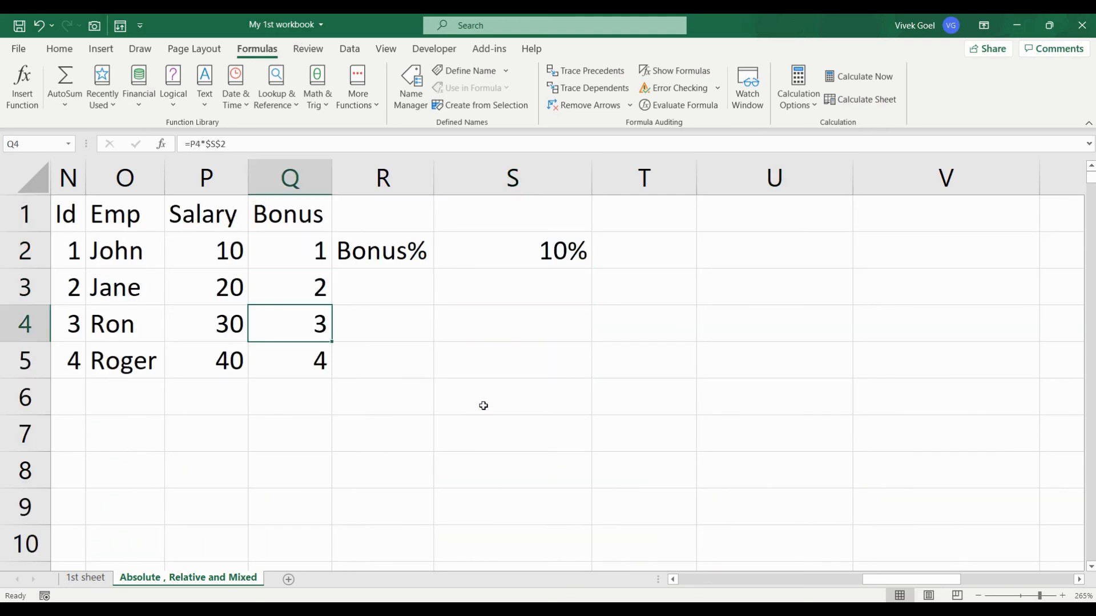
key("Up")
key("Up")
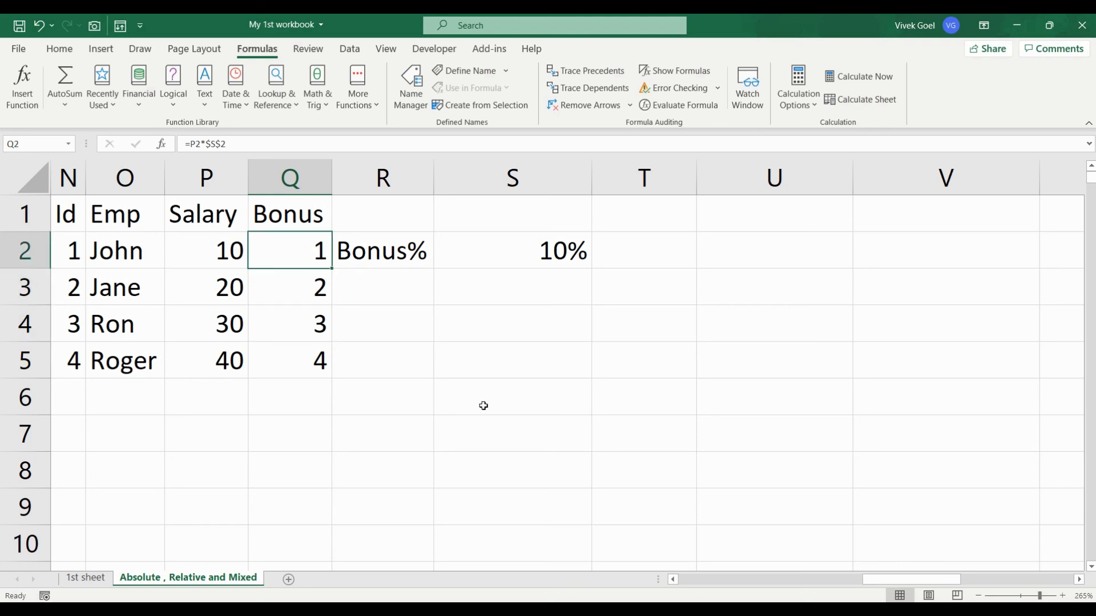
key("Down")
key("Down")
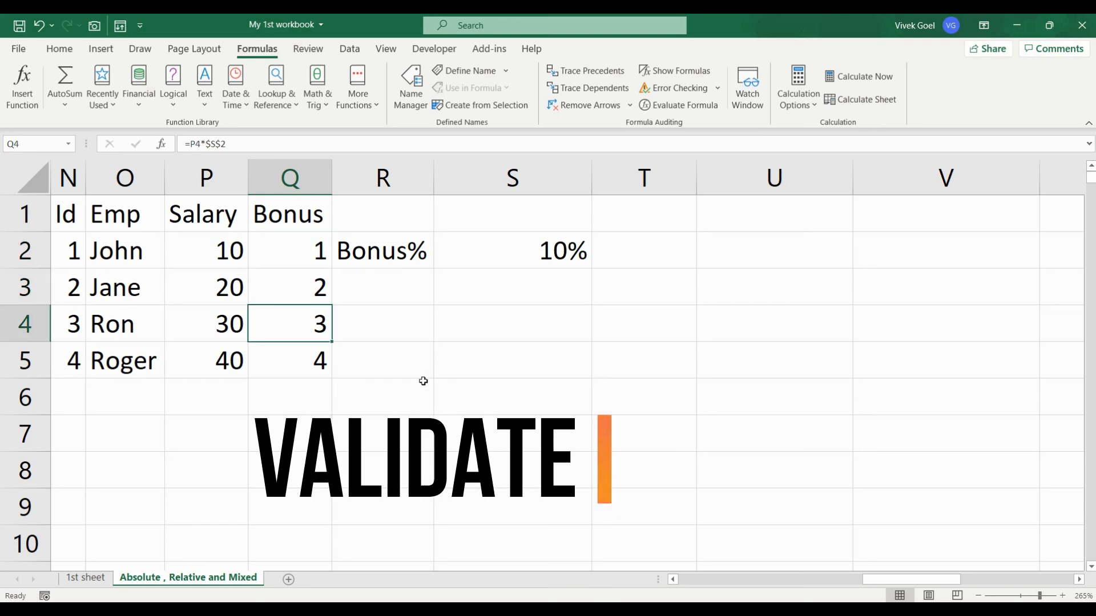
Inspect which cells the bonus formulas in Q4 and Q5 refer to.
left_click(266, 143)
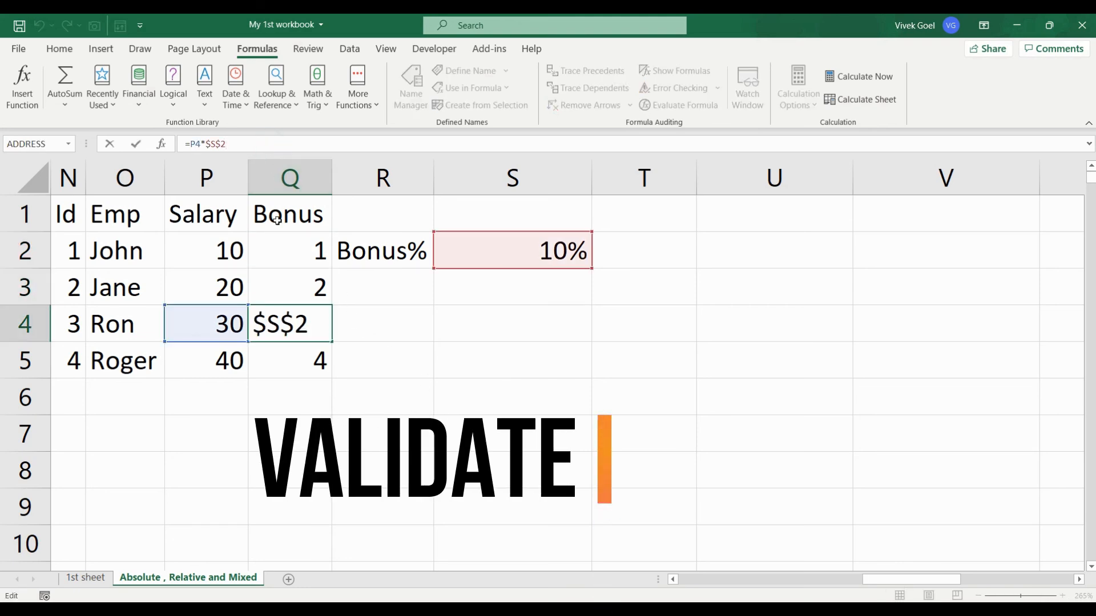
left_click(309, 348)
left_click(241, 143)
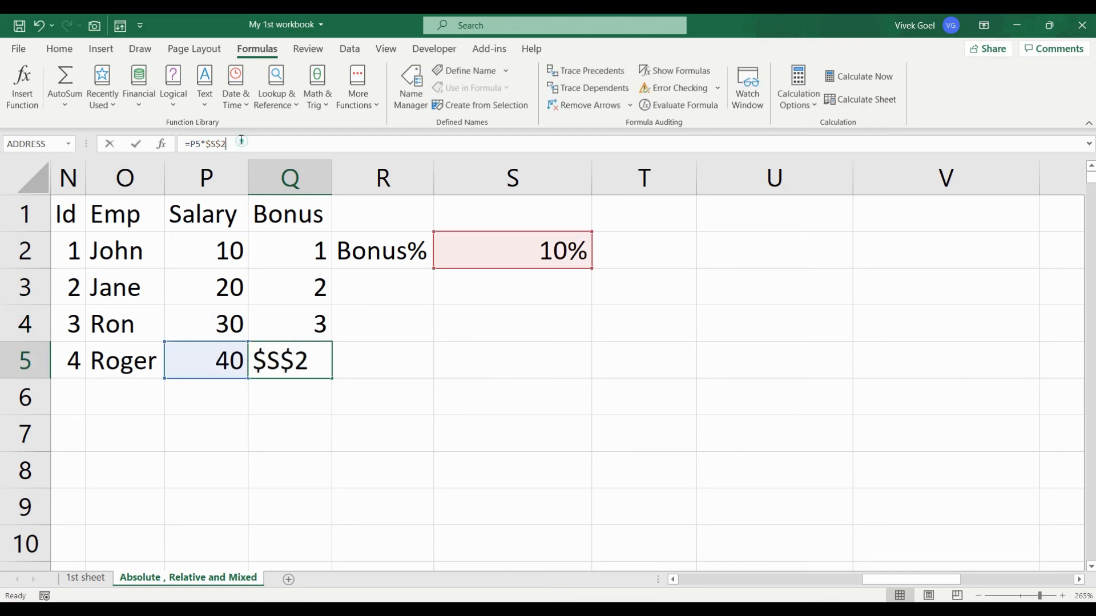
left_click(343, 285)
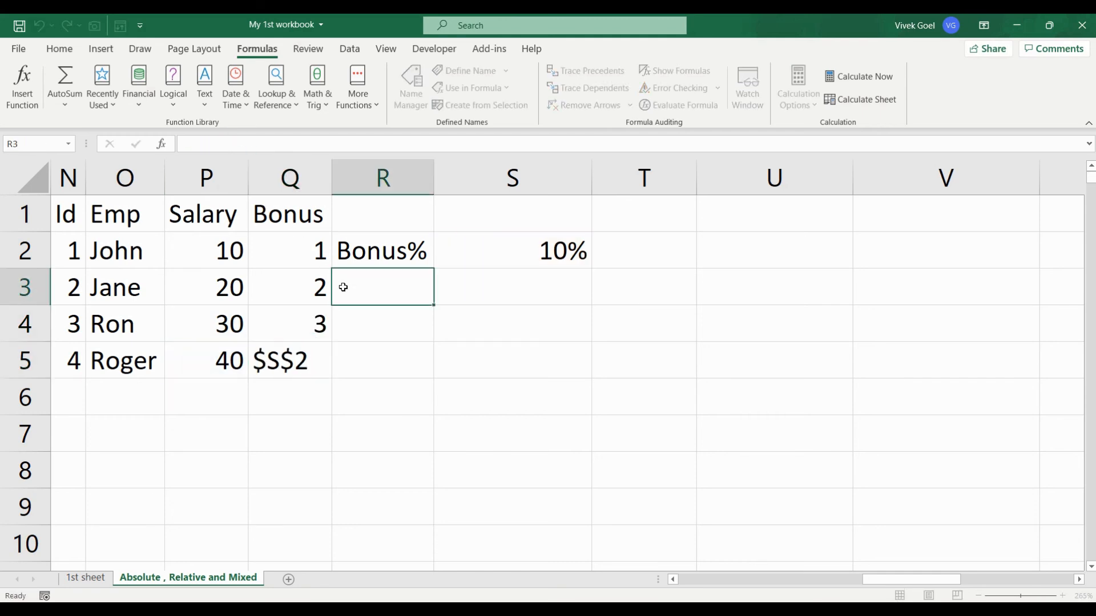
Fill the Q2 bonus formula down to Q5.
left_click(309, 253)
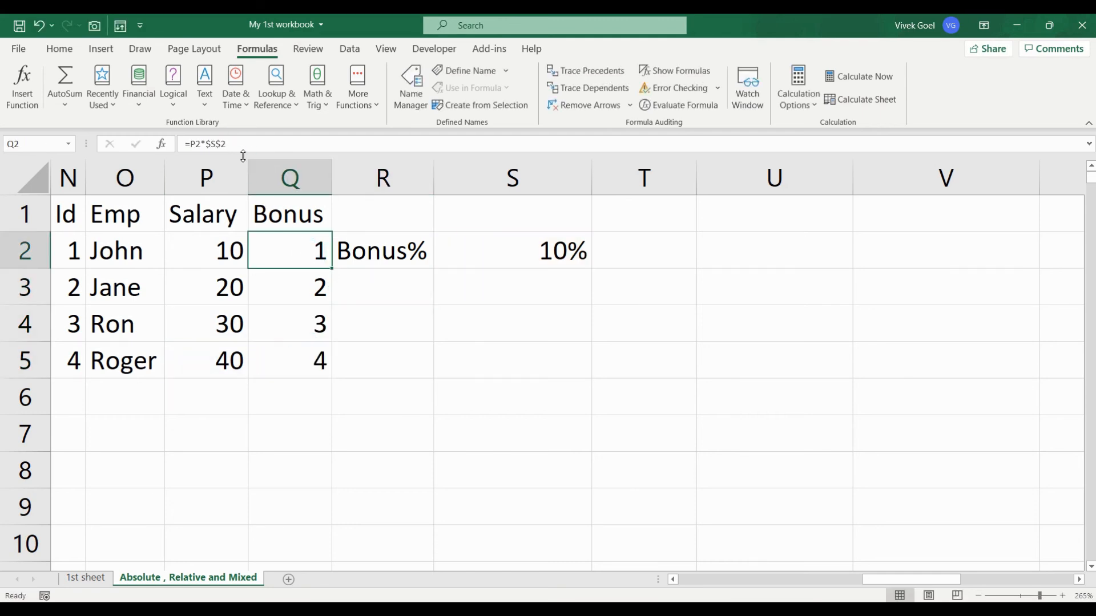
double_click(331, 267)
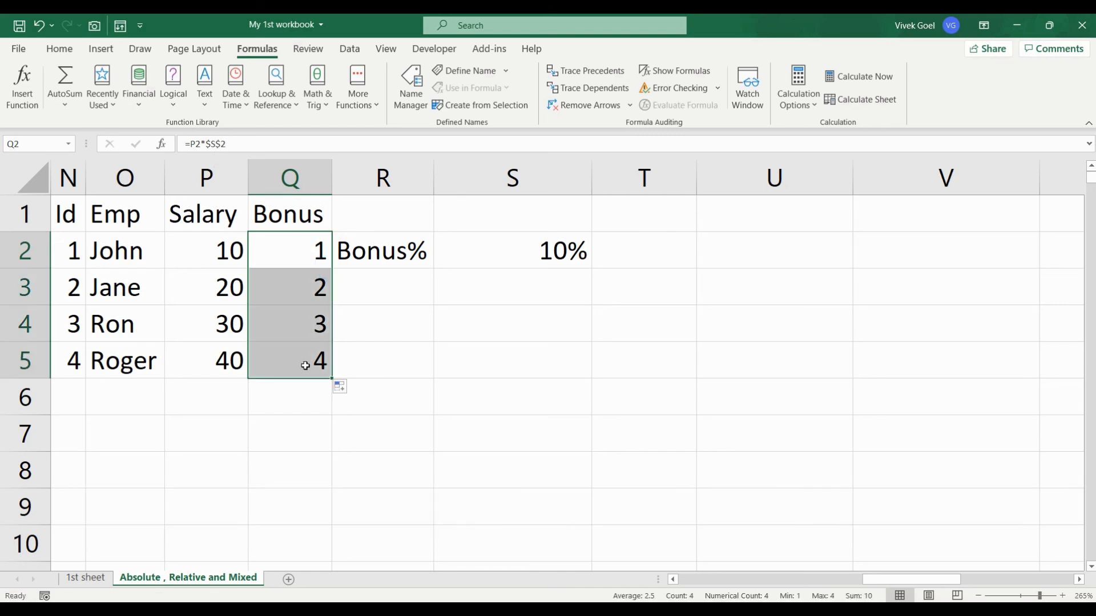
Cycle the bonus percentage reference S2 in the Q2 formula through its mixed, relative and absolute forms.
left_click(214, 143)
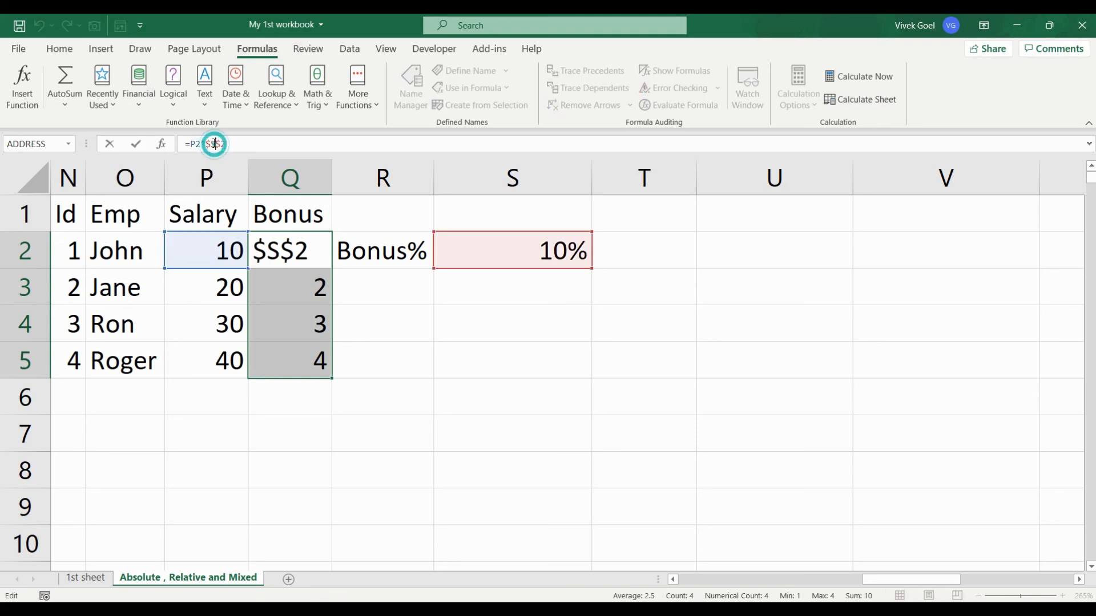
left_click(365, 284)
left_click(311, 247)
left_click(215, 144)
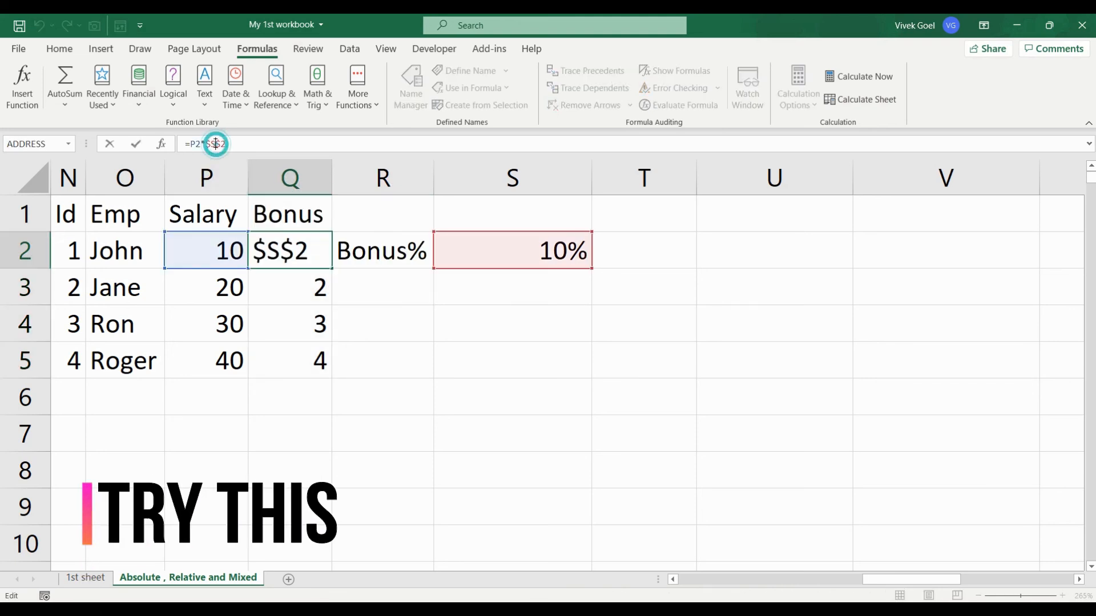
key("F4")
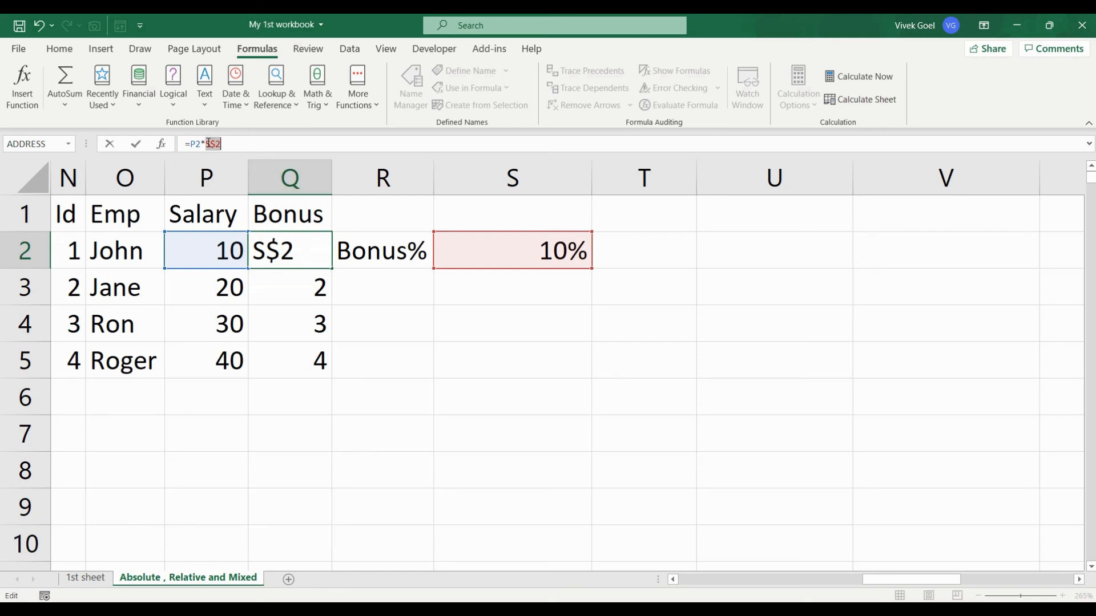
key("F4")
key("F4")
key("F4")
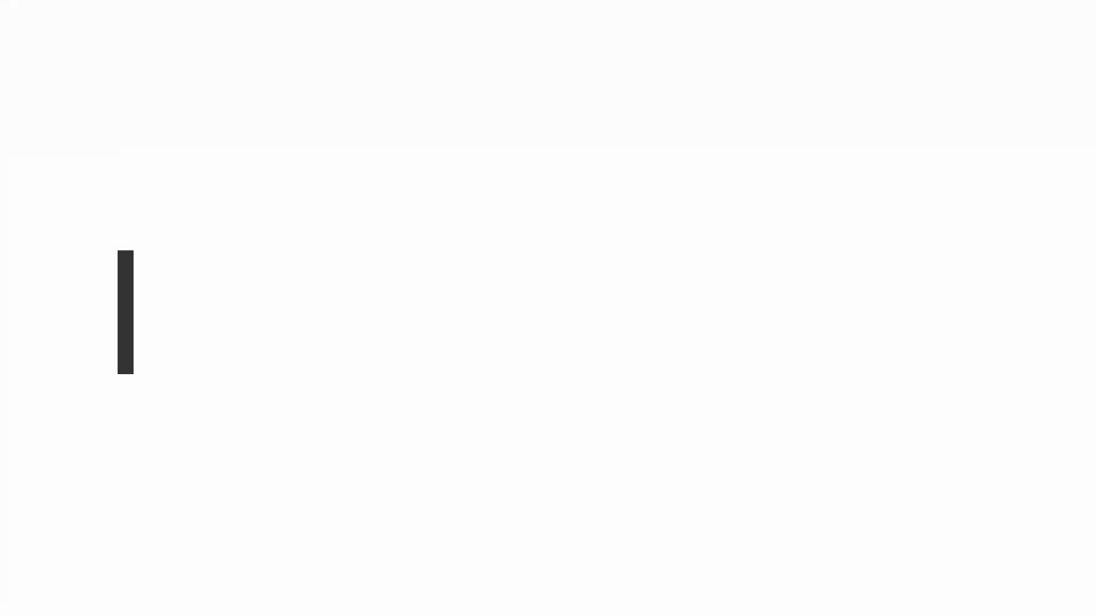